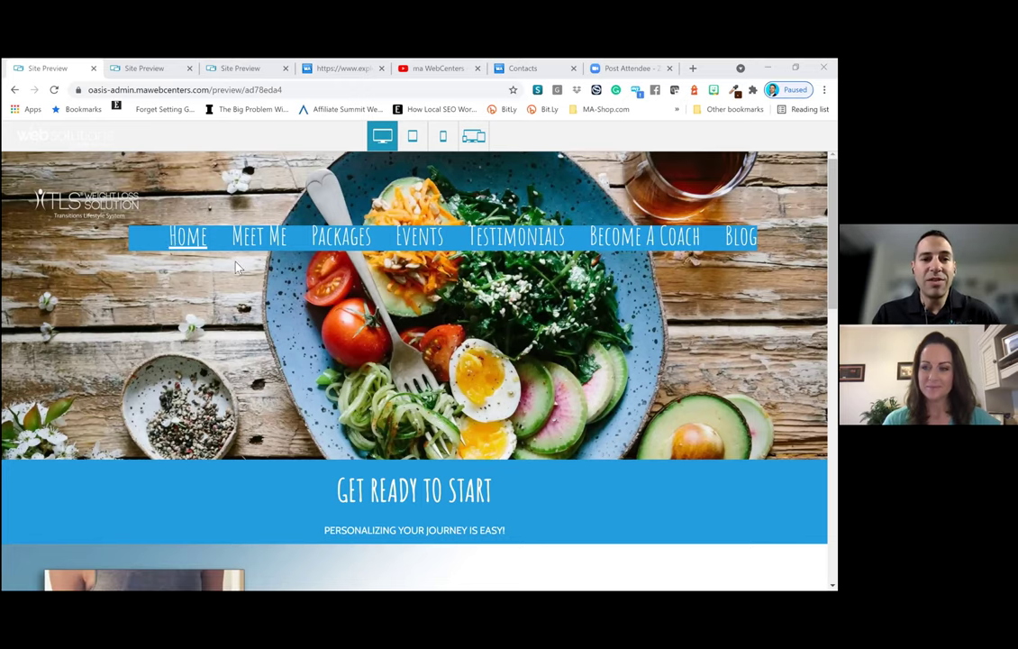
{"action": "scroll", "coordinate": [273, 293], "scroll_direction": "down", "scroll_amount": 1}
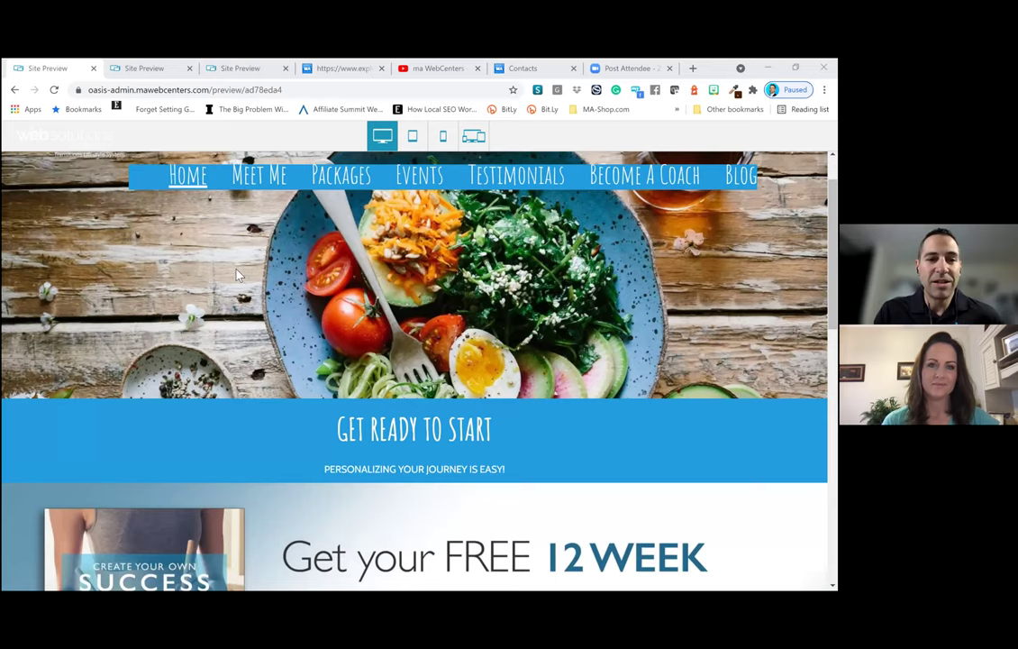
{"action": "scroll", "coordinate": [238, 275], "scroll_direction": "down", "scroll_amount": 1}
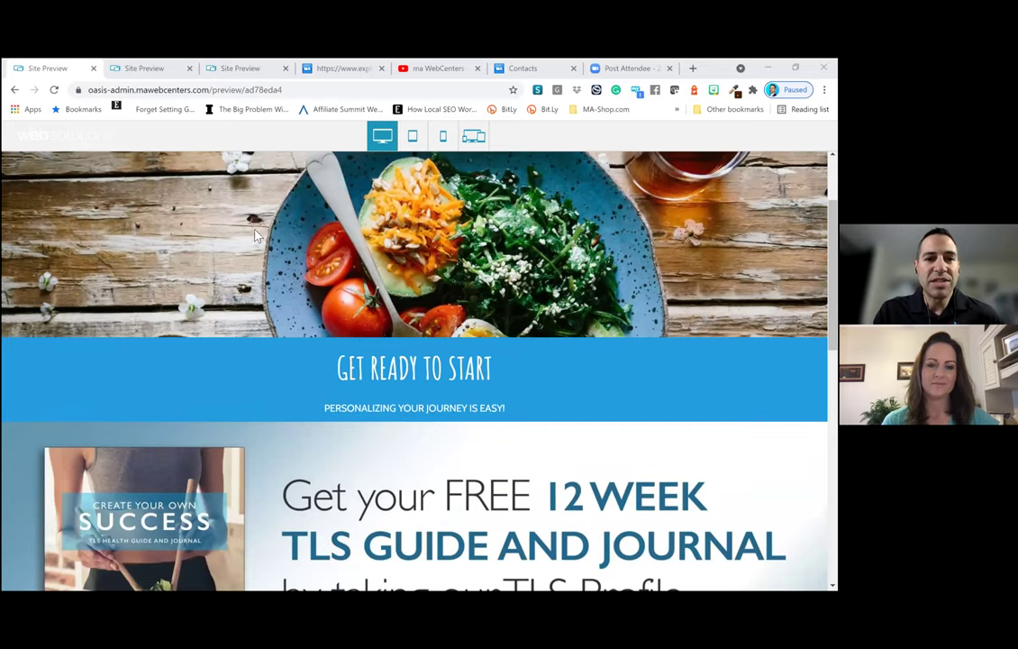
{"action": "scroll", "coordinate": [306, 288], "scroll_direction": "down", "scroll_amount": 1}
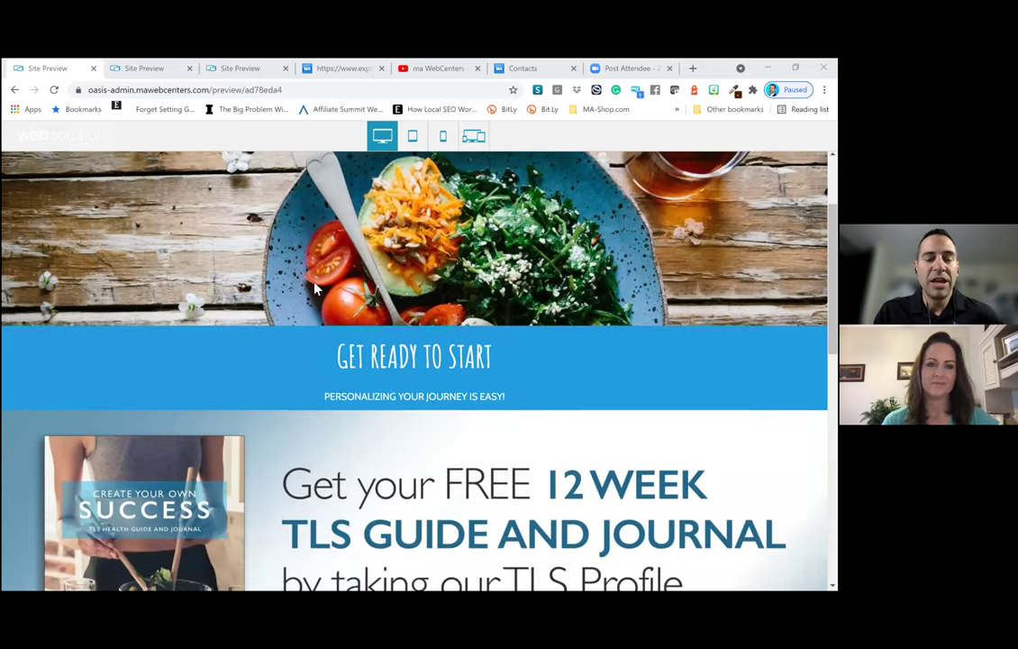
{"action": "scroll", "coordinate": [298, 280], "scroll_direction": "down", "scroll_amount": 1}
{"action": "scroll", "coordinate": [288, 270], "scroll_direction": "down", "scroll_amount": 1}
{"action": "scroll", "coordinate": [267, 316], "scroll_direction": "down", "scroll_amount": 1}
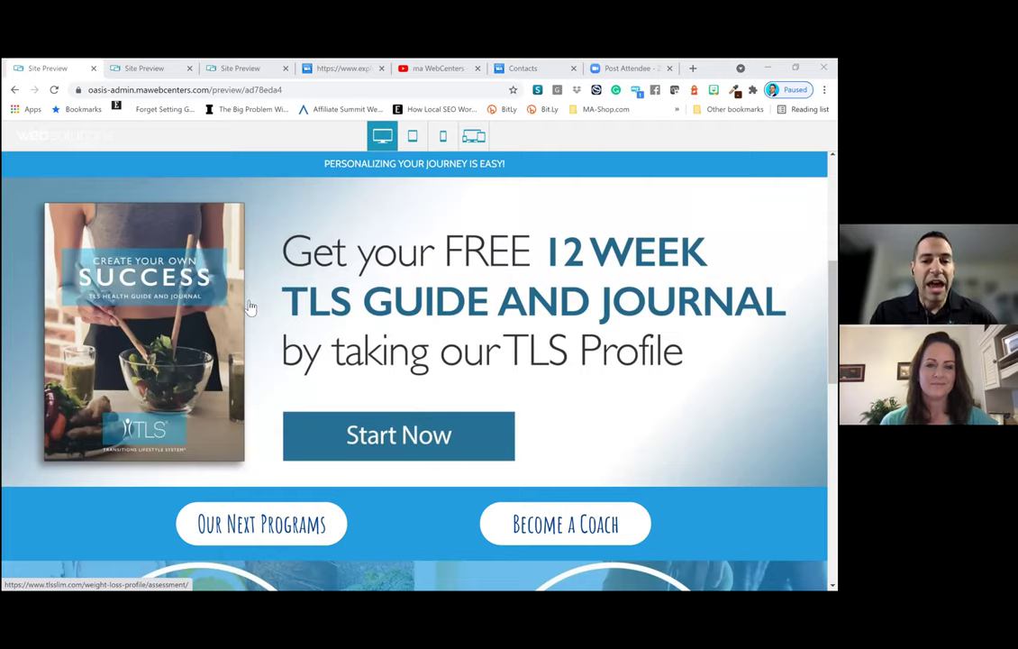
{"action": "scroll", "coordinate": [226, 288], "scroll_direction": "down", "scroll_amount": 1}
{"action": "scroll", "coordinate": [194, 270], "scroll_direction": "down", "scroll_amount": 1}
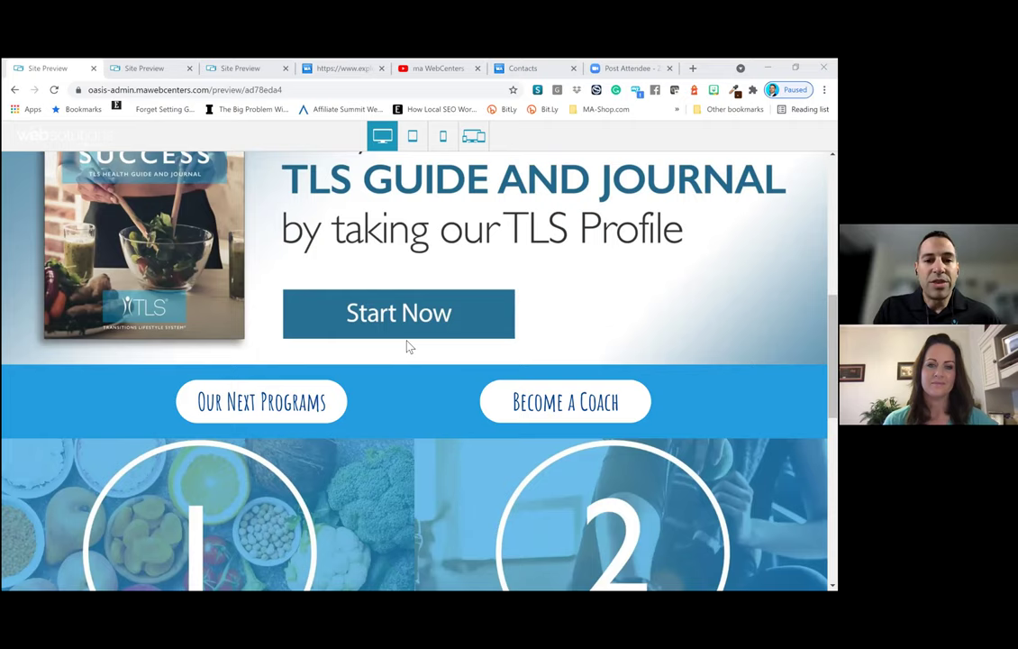
{"action": "scroll", "coordinate": [407, 335], "scroll_direction": "down", "scroll_amount": 1}
{"action": "scroll", "coordinate": [410, 303], "scroll_direction": "down", "scroll_amount": 1}
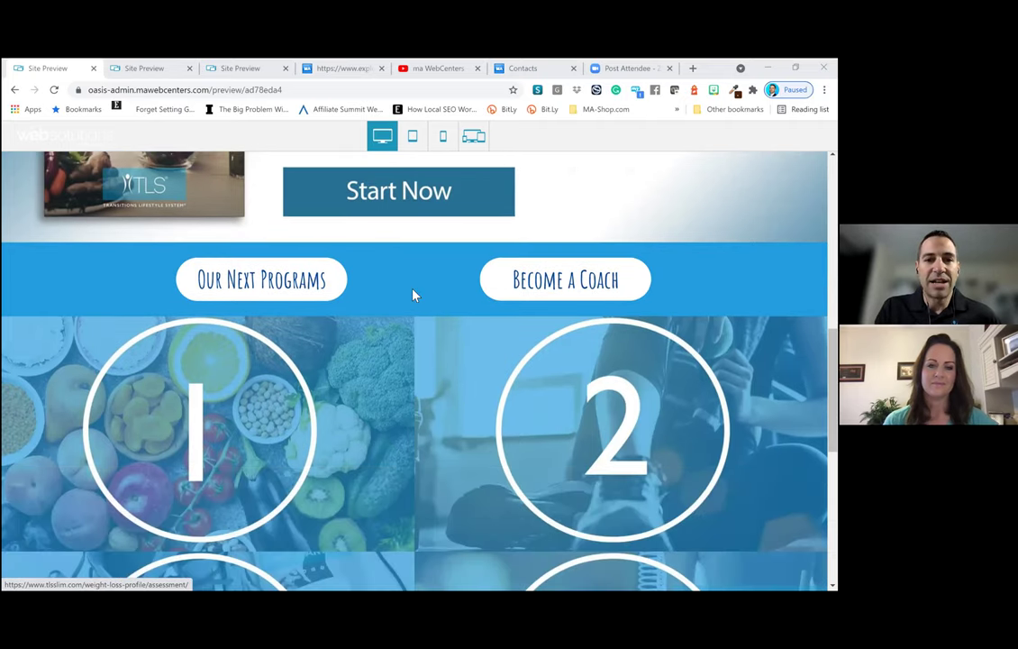
{"action": "scroll", "coordinate": [412, 295], "scroll_direction": "down", "scroll_amount": 2}
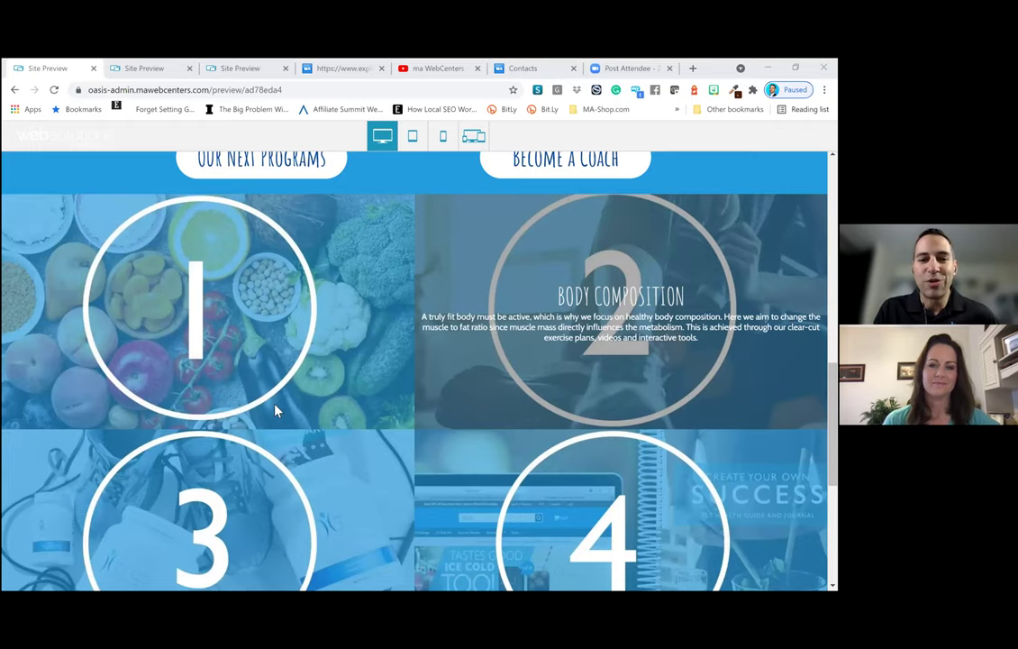
{"action": "scroll", "coordinate": [285, 385], "scroll_direction": "down", "scroll_amount": 2}
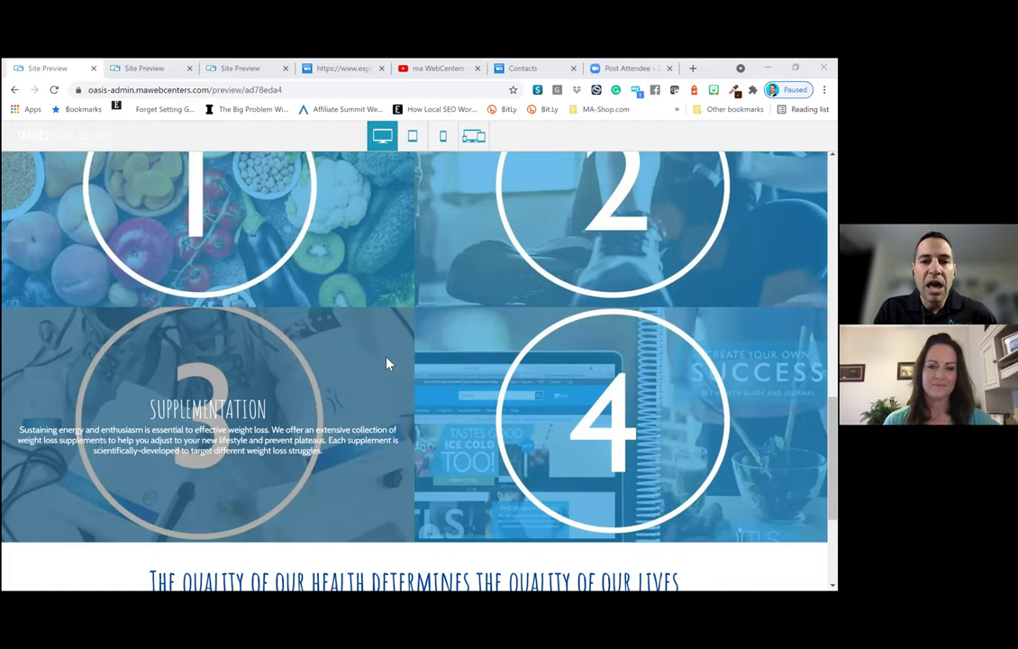
{"action": "scroll", "coordinate": [386, 363], "scroll_direction": "down", "scroll_amount": 3}
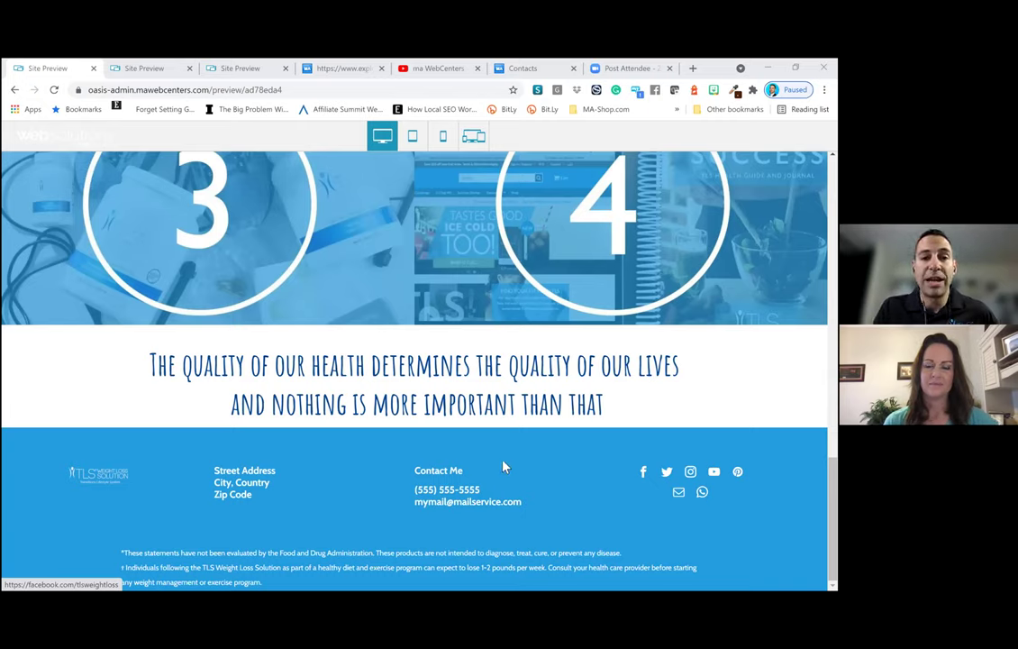
{"action": "scroll", "coordinate": [503, 465], "scroll_direction": "up", "scroll_amount": 8}
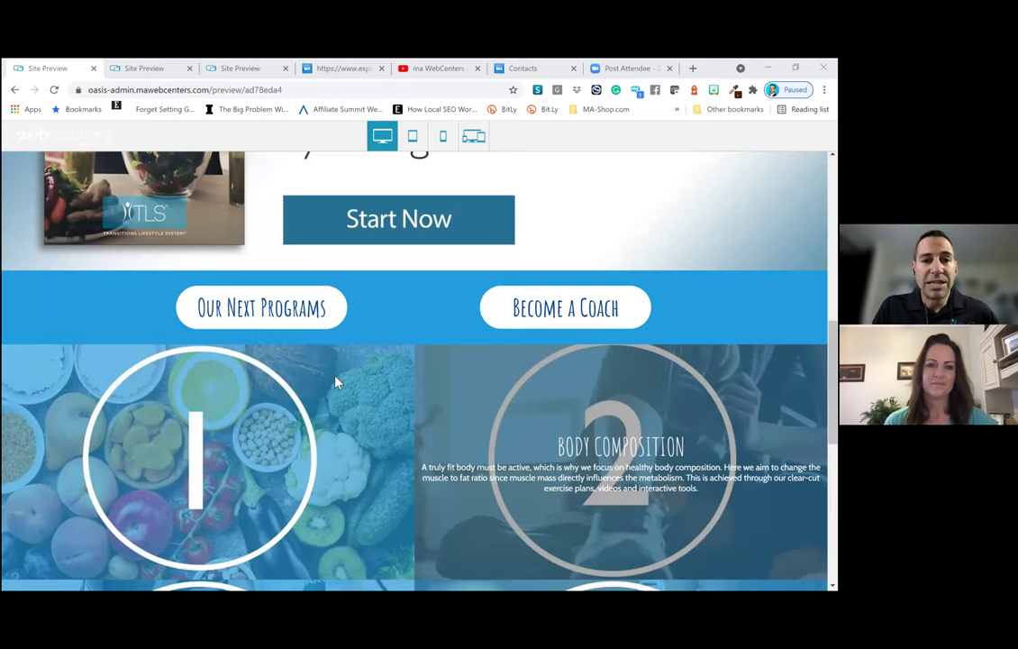
{"action": "scroll", "coordinate": [243, 257], "scroll_direction": "up", "scroll_amount": 8}
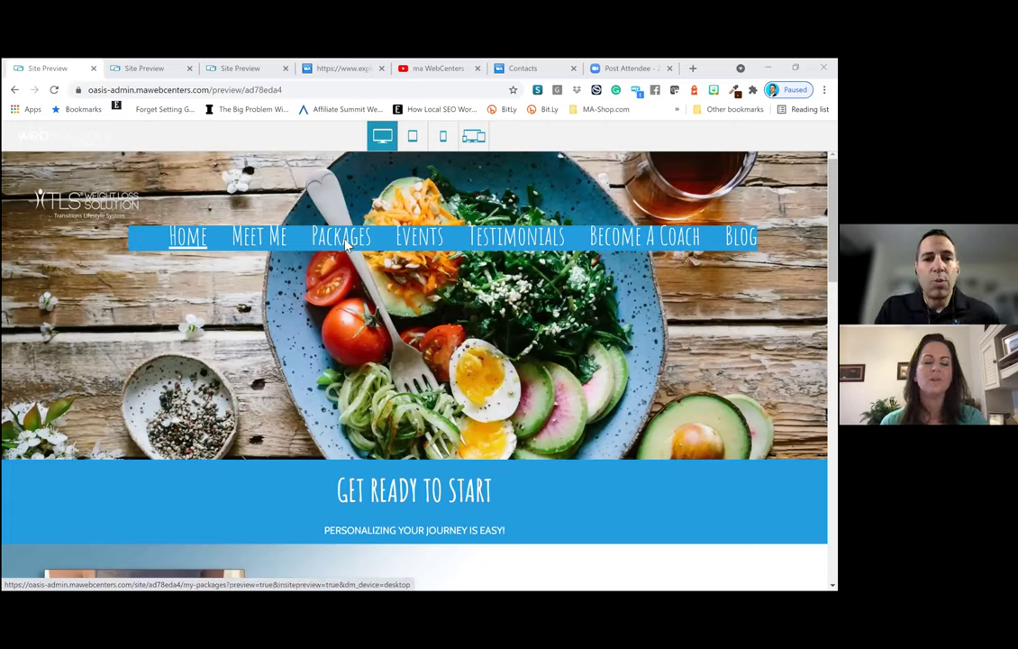
{"action": "left_click", "coordinate": [345, 240]}
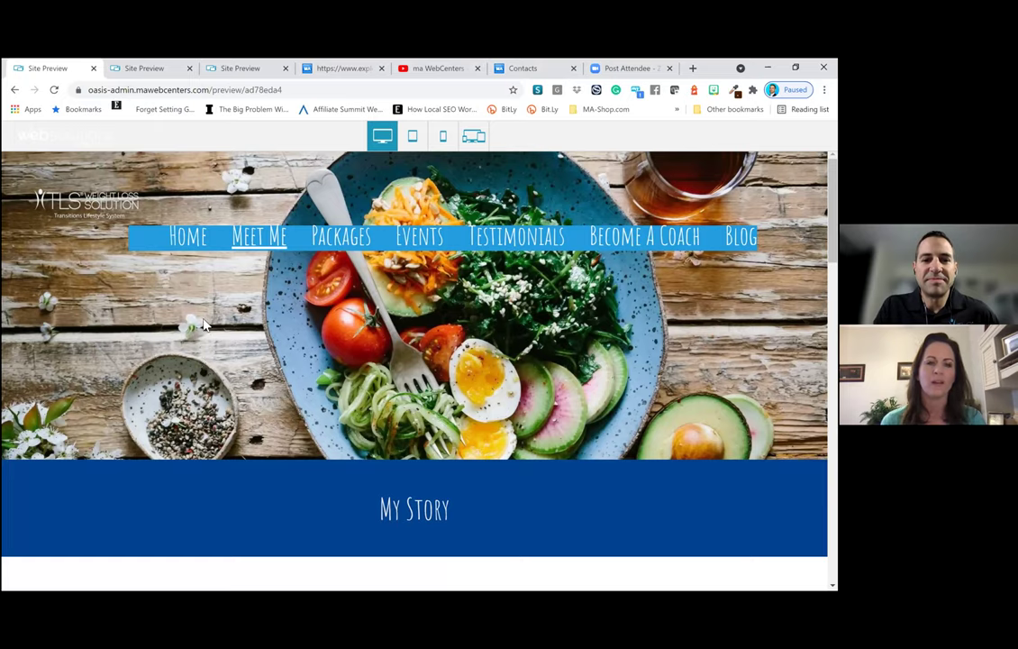
{"action": "scroll", "coordinate": [212, 324], "scroll_direction": "down", "scroll_amount": 3}
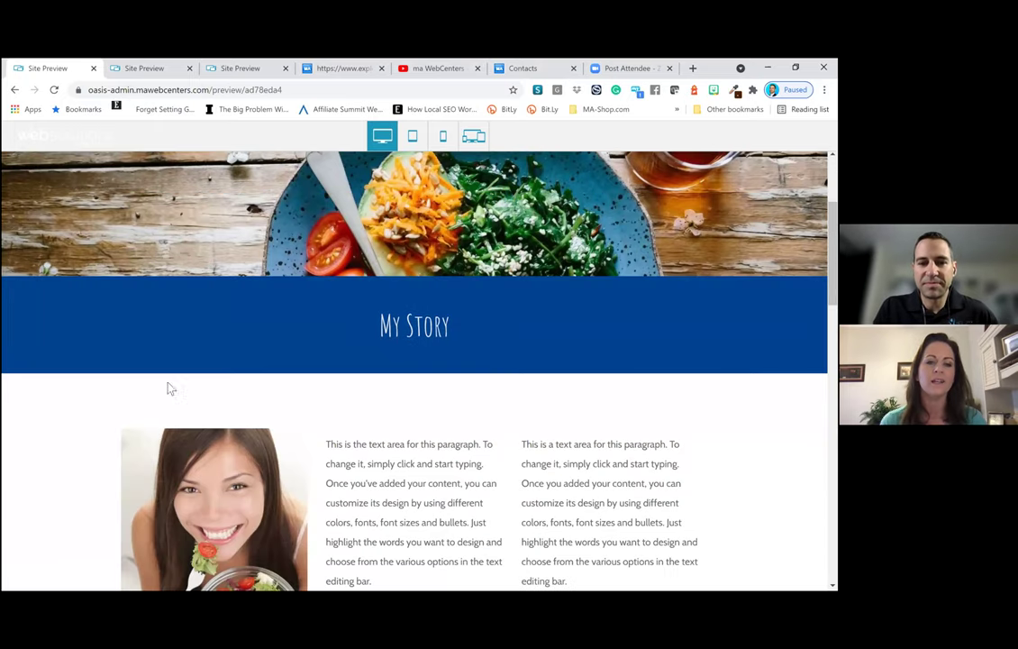
{"action": "scroll", "coordinate": [213, 324], "scroll_direction": "down", "scroll_amount": 2}
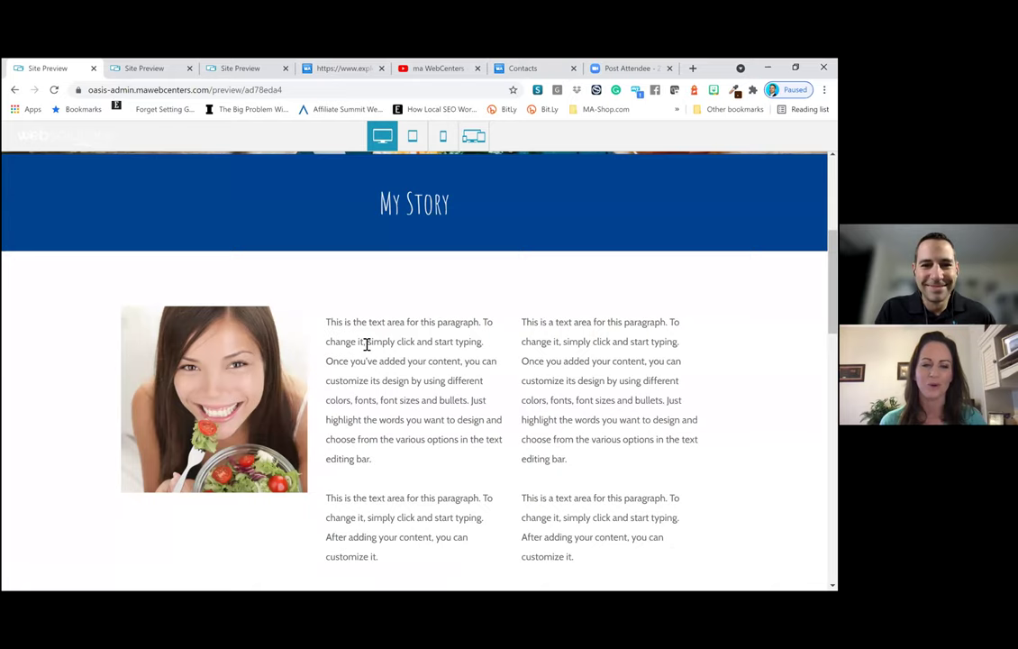
{"action": "left_click_drag", "start_coordinate": [326, 321], "coordinate": [366, 344]}
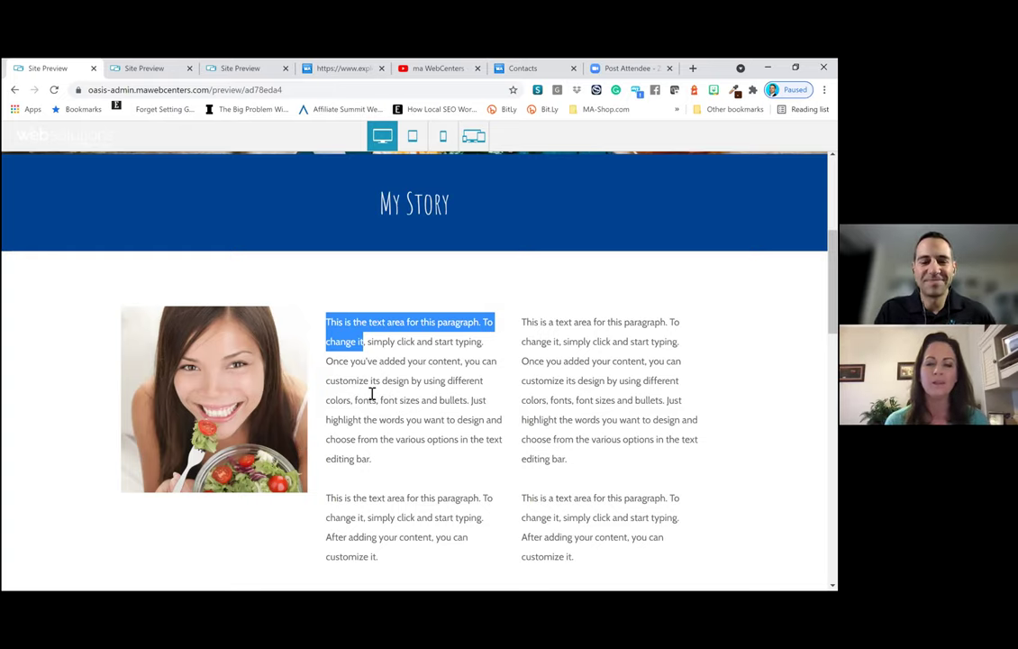
{"action": "scroll", "coordinate": [364, 401], "scroll_direction": "down", "scroll_amount": 1}
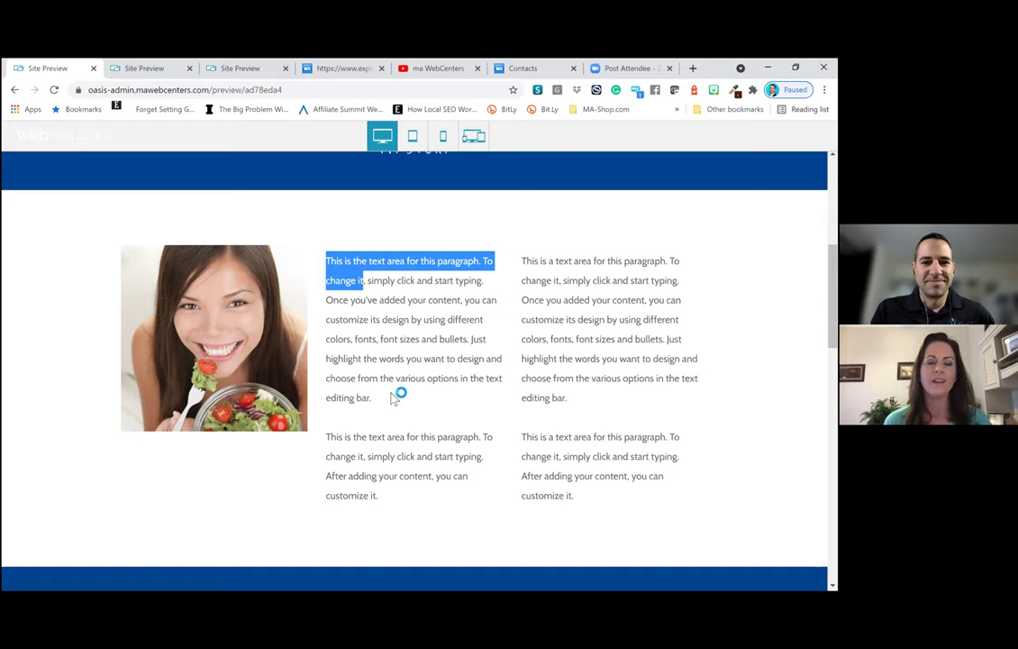
{"action": "scroll", "coordinate": [393, 399], "scroll_direction": "down", "scroll_amount": 1}
{"action": "scroll", "coordinate": [397, 378], "scroll_direction": "down", "scroll_amount": 1}
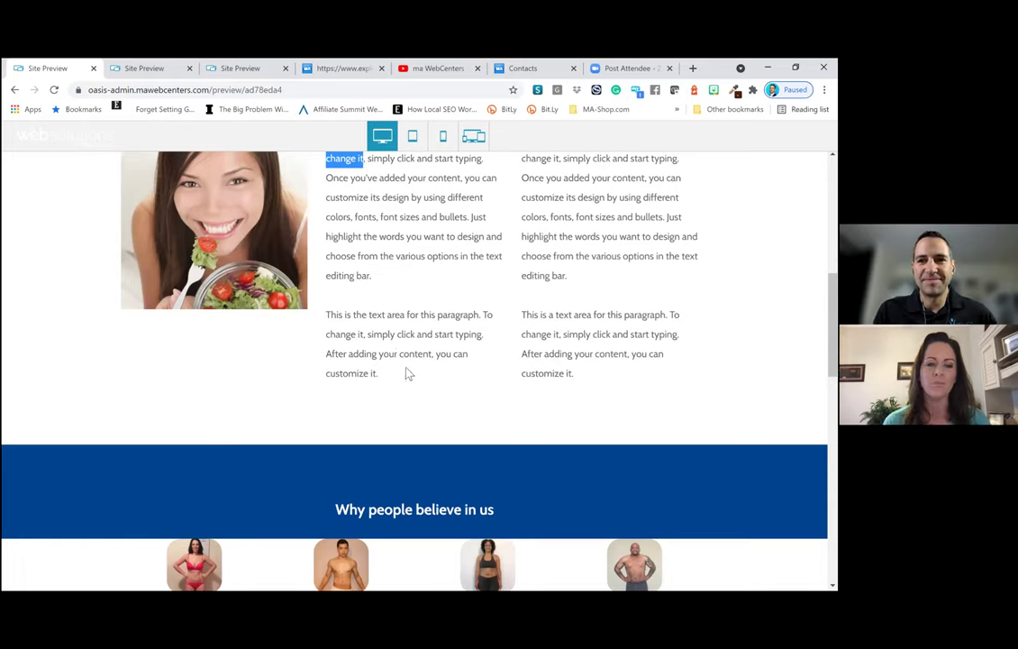
{"action": "scroll", "coordinate": [408, 371], "scroll_direction": "down", "scroll_amount": 3}
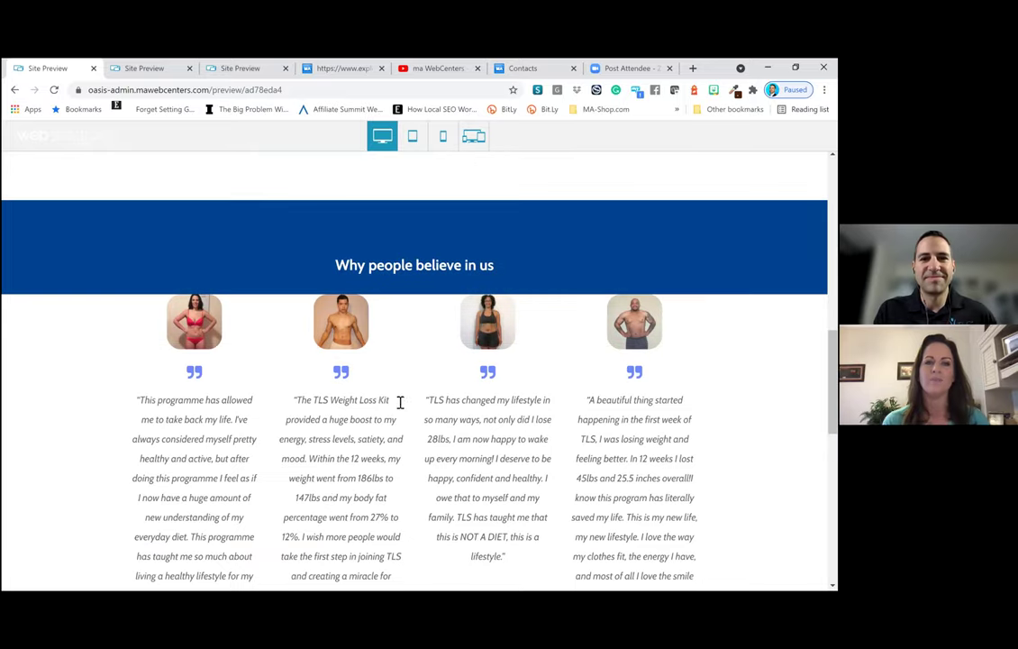
{"action": "scroll", "coordinate": [352, 356], "scroll_direction": "down", "scroll_amount": 1}
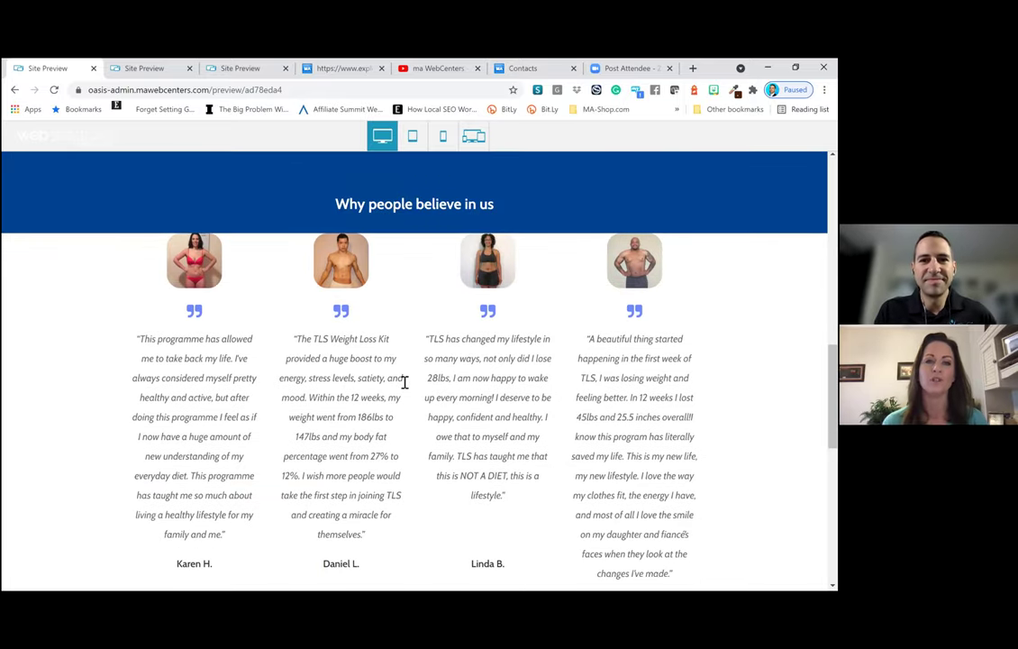
{"action": "scroll", "coordinate": [404, 382], "scroll_direction": "down", "scroll_amount": 1}
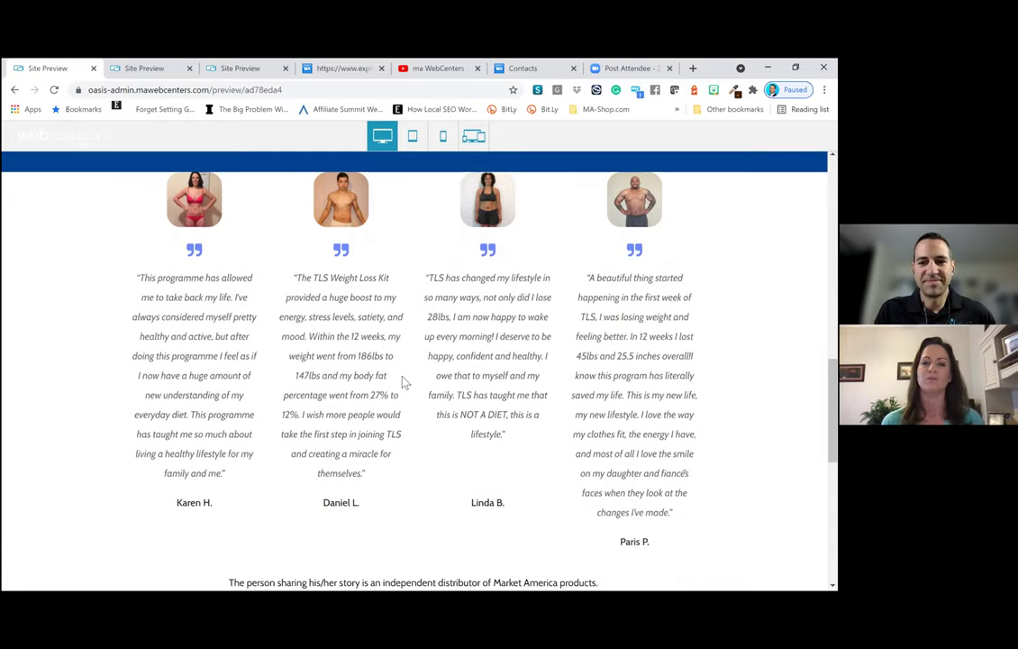
{"action": "scroll", "coordinate": [405, 382], "scroll_direction": "down", "scroll_amount": 2}
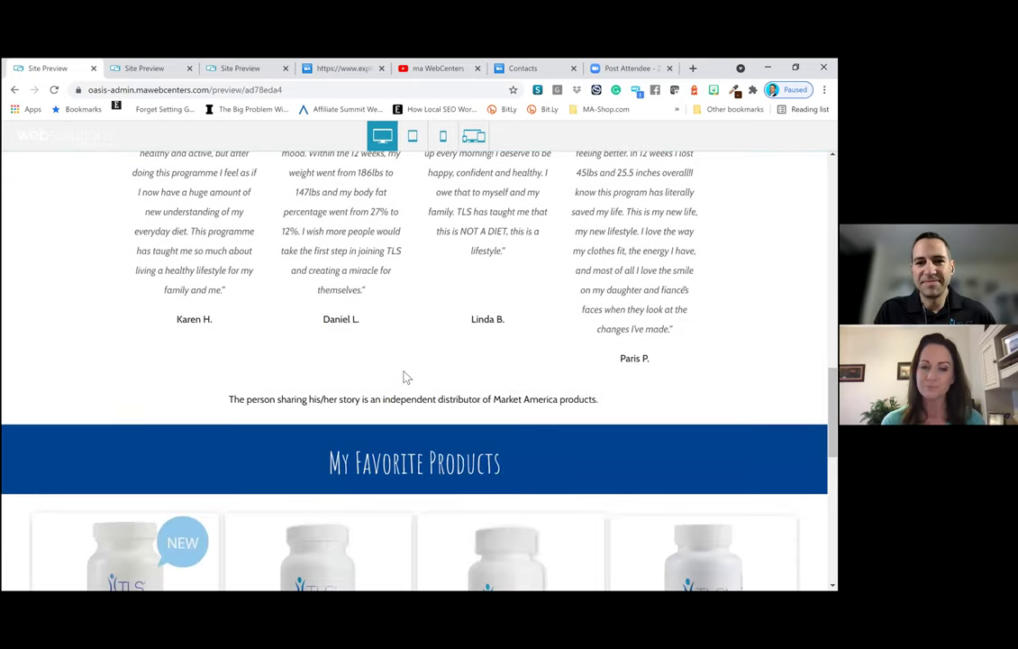
{"action": "scroll", "coordinate": [404, 374], "scroll_direction": "down", "scroll_amount": 2}
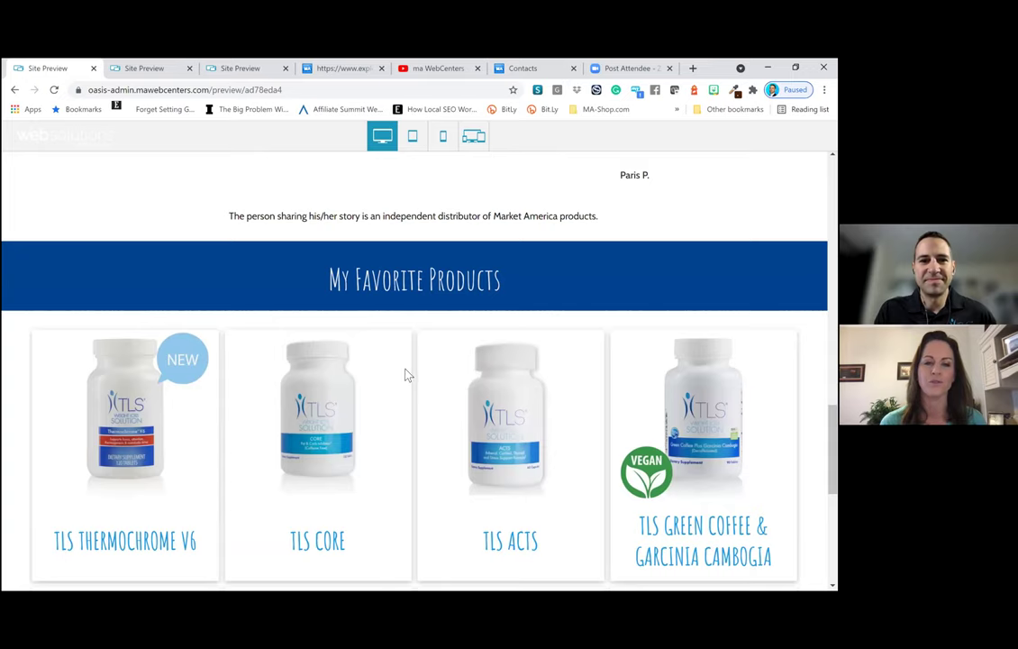
{"action": "scroll", "coordinate": [404, 375], "scroll_direction": "down", "scroll_amount": 2}
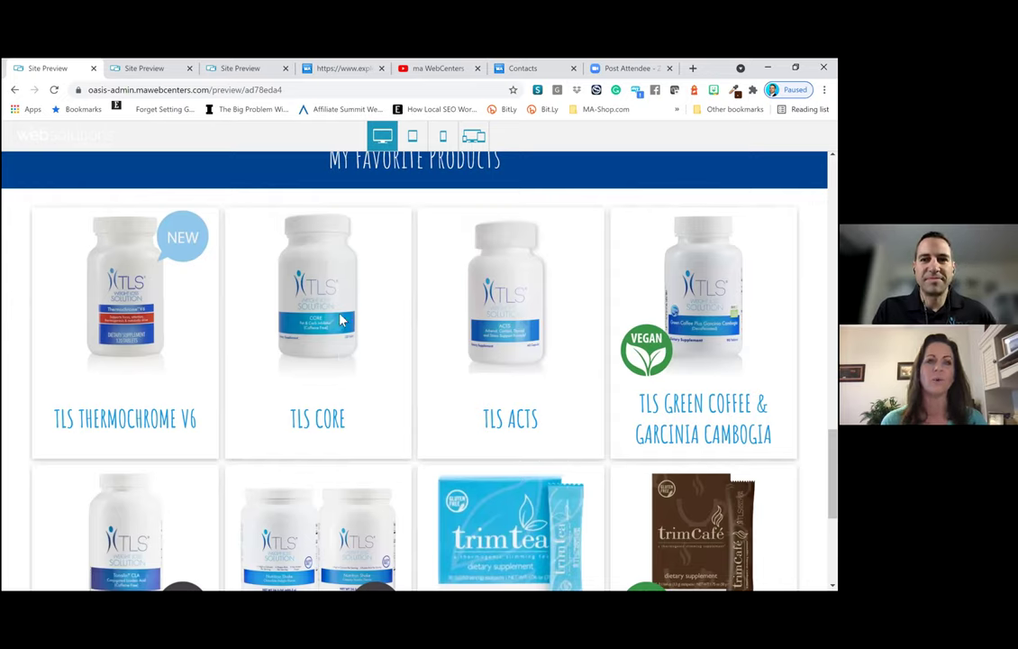
{"action": "scroll", "coordinate": [342, 317], "scroll_direction": "down", "scroll_amount": 1}
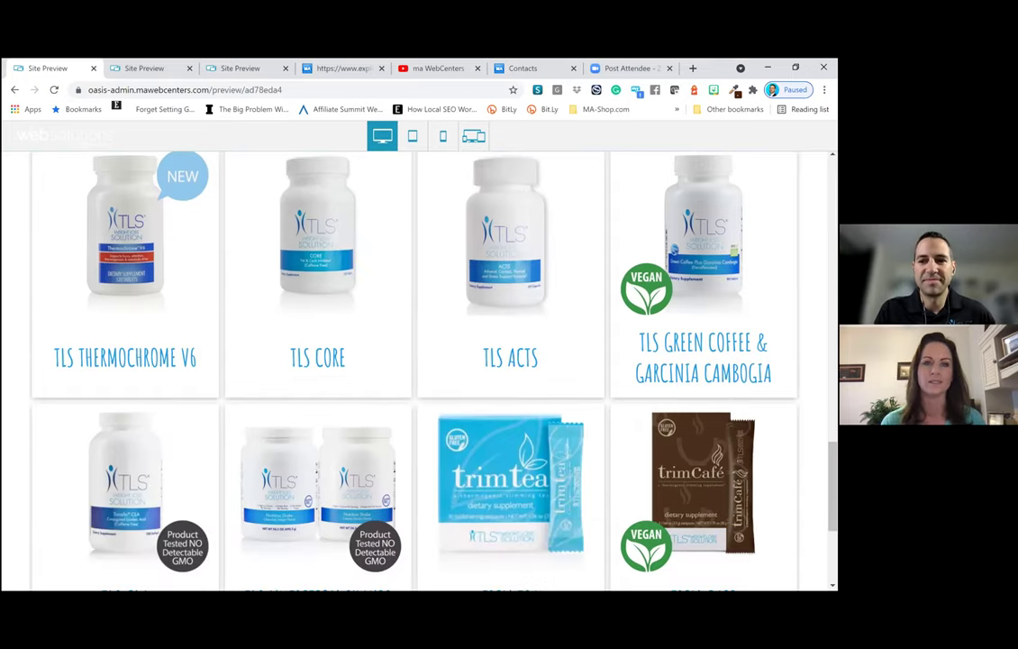
{"action": "scroll", "coordinate": [414, 361], "scroll_direction": "down", "scroll_amount": 2}
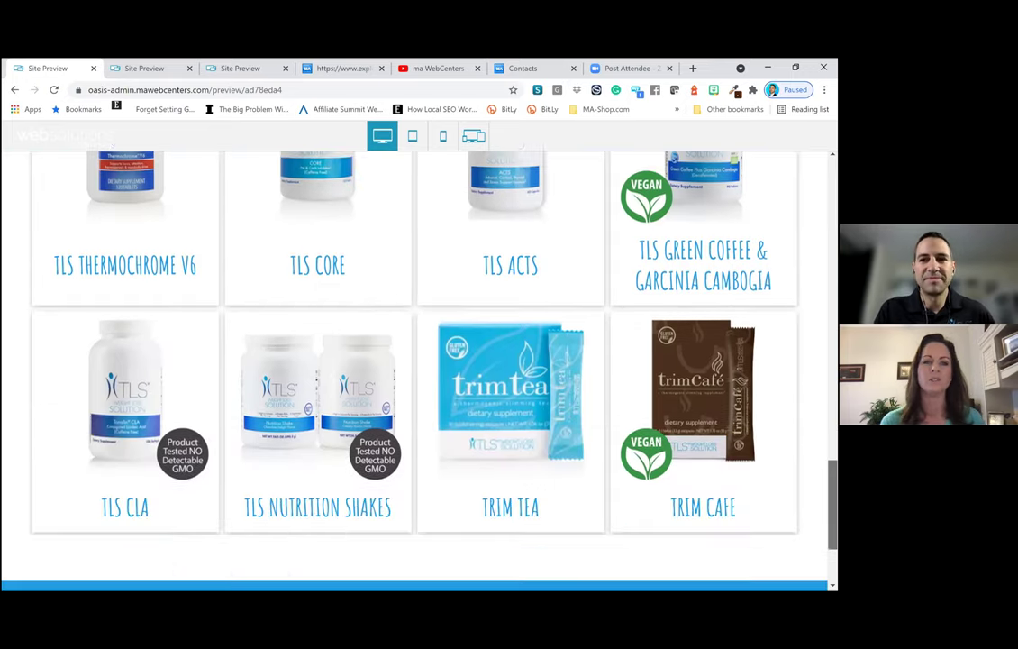
{"action": "scroll", "coordinate": [414, 360], "scroll_direction": "up", "scroll_amount": 3}
{"action": "scroll", "coordinate": [414, 360], "scroll_direction": "up", "scroll_amount": 4}
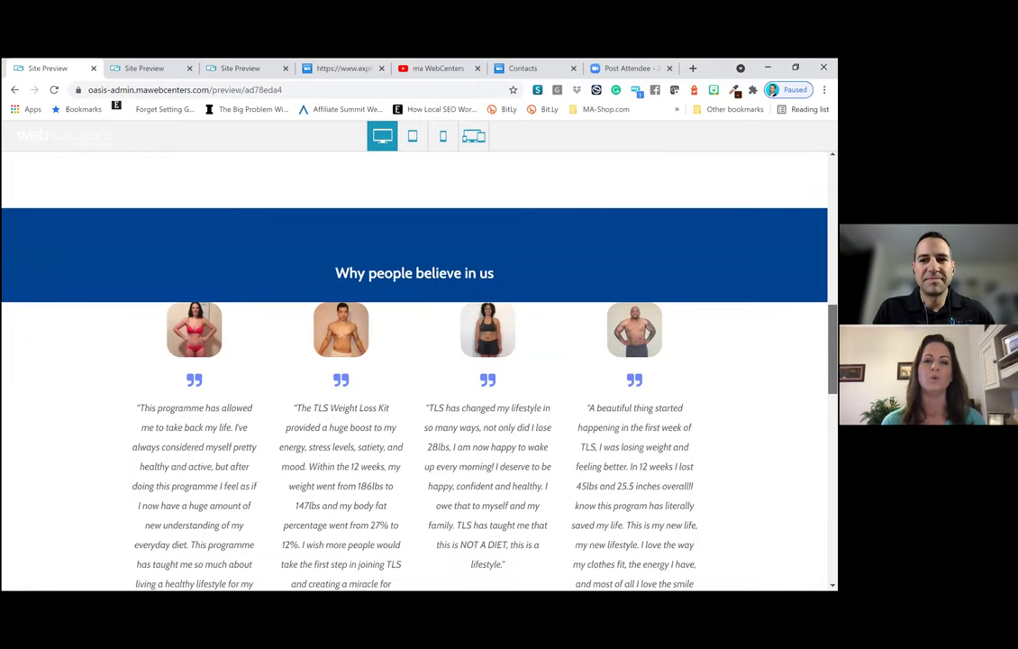
{"action": "scroll", "coordinate": [414, 360], "scroll_direction": "up", "scroll_amount": 3}
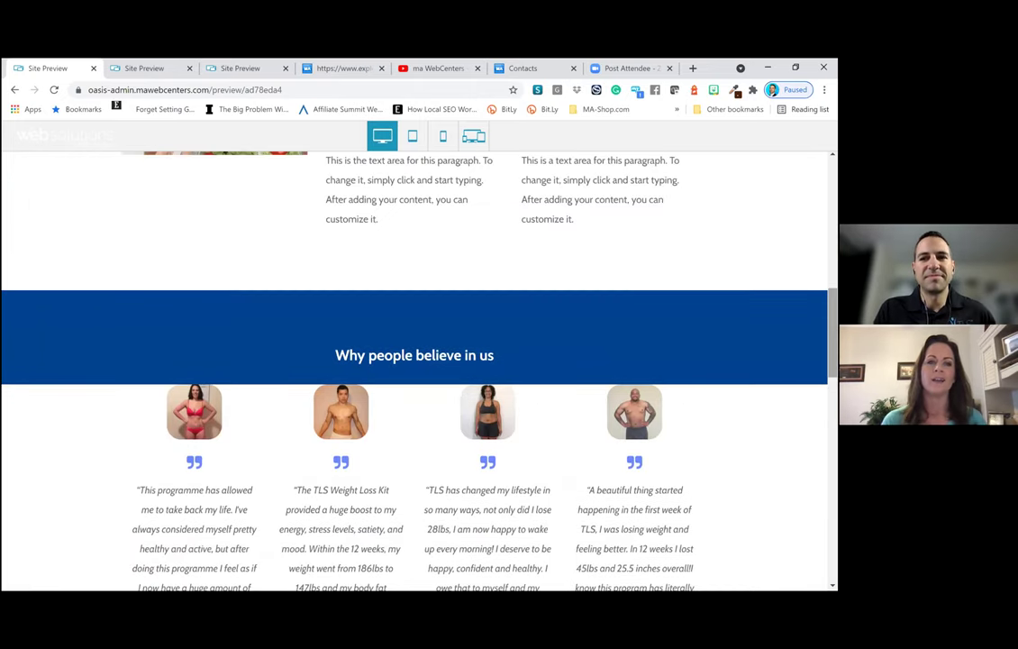
{"action": "scroll", "coordinate": [415, 361], "scroll_direction": "up", "scroll_amount": 2}
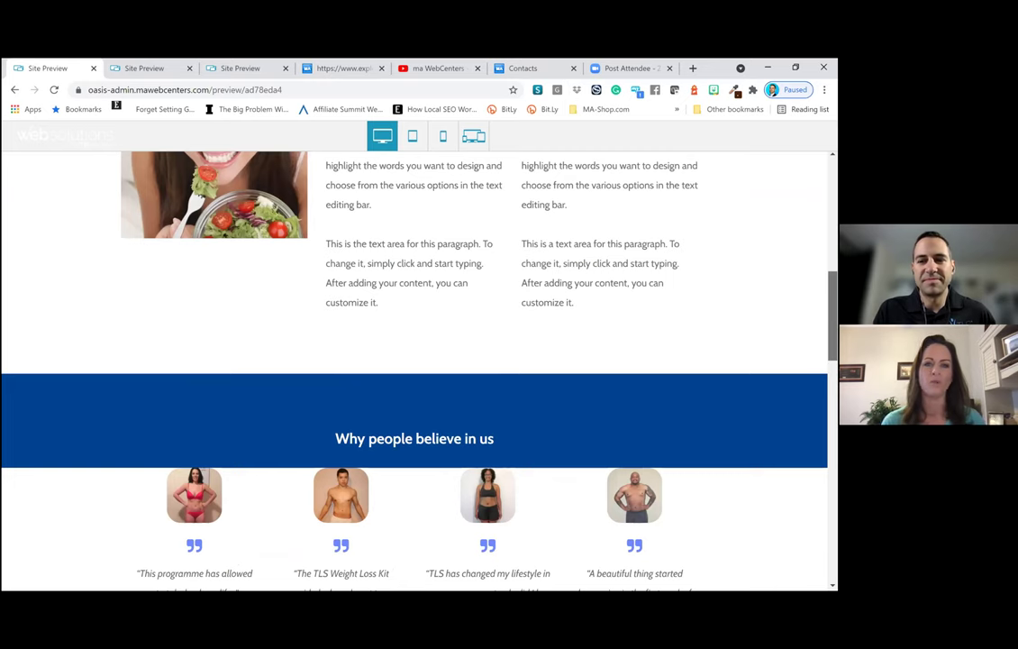
{"action": "scroll", "coordinate": [414, 361], "scroll_direction": "up", "scroll_amount": 10}
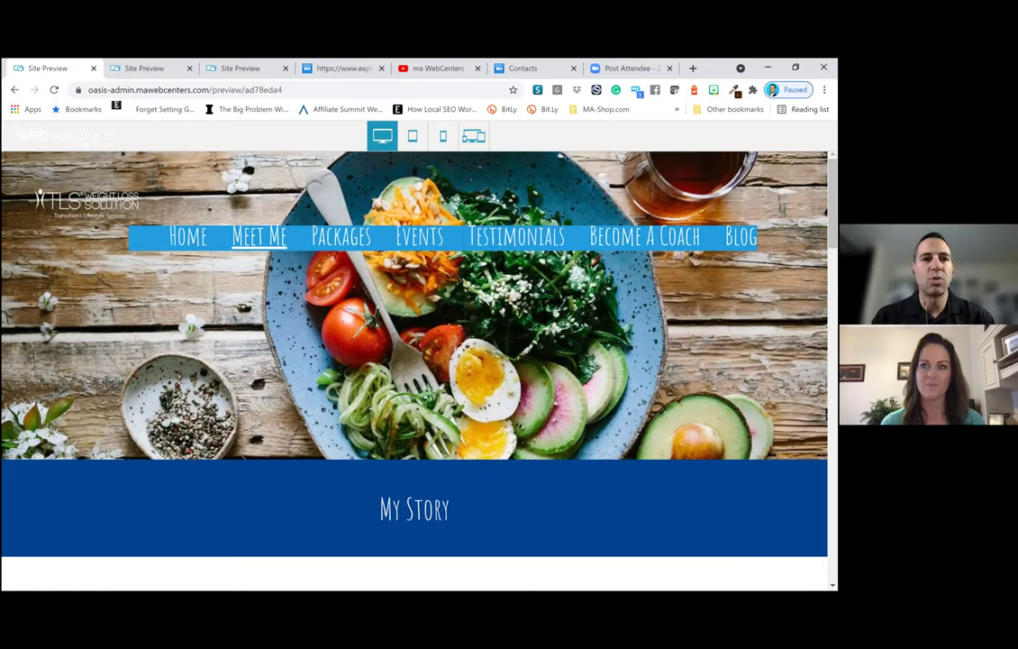
{"action": "left_click", "coordinate": [145, 69]}
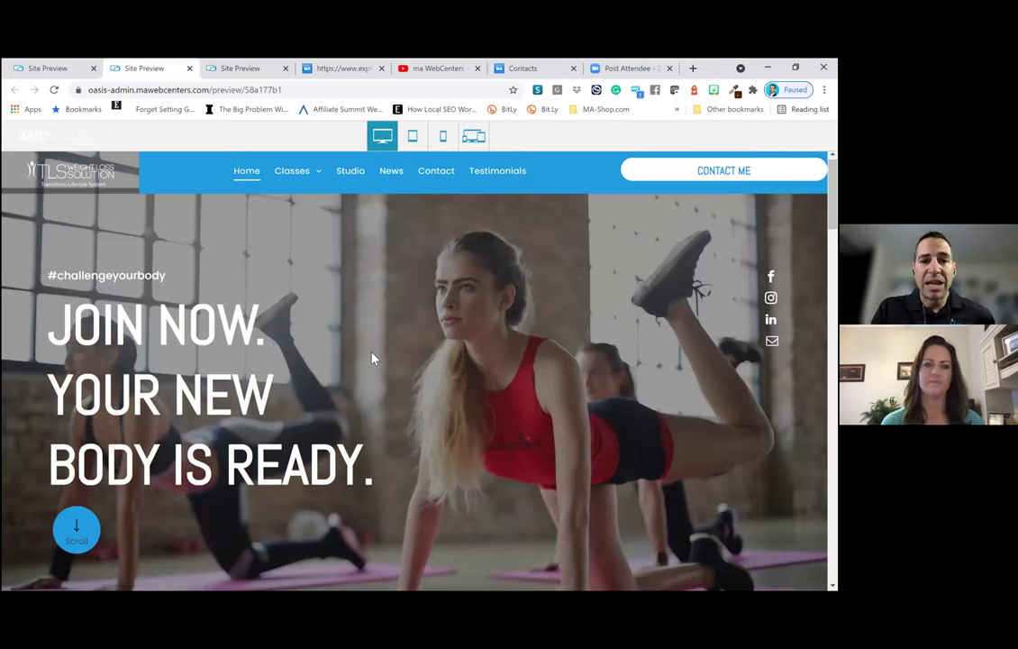
{"action": "scroll", "coordinate": [372, 357], "scroll_direction": "down", "scroll_amount": 2}
{"action": "scroll", "coordinate": [370, 351], "scroll_direction": "down", "scroll_amount": 4}
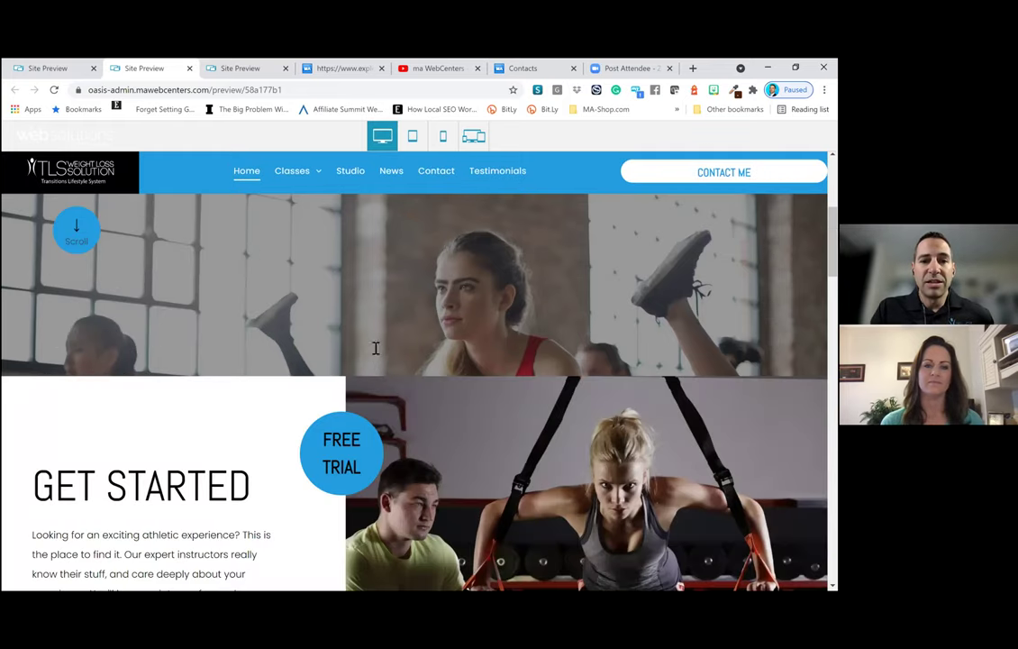
{"action": "scroll", "coordinate": [370, 350], "scroll_direction": "down", "scroll_amount": 3}
{"action": "scroll", "coordinate": [331, 383], "scroll_direction": "down", "scroll_amount": 4}
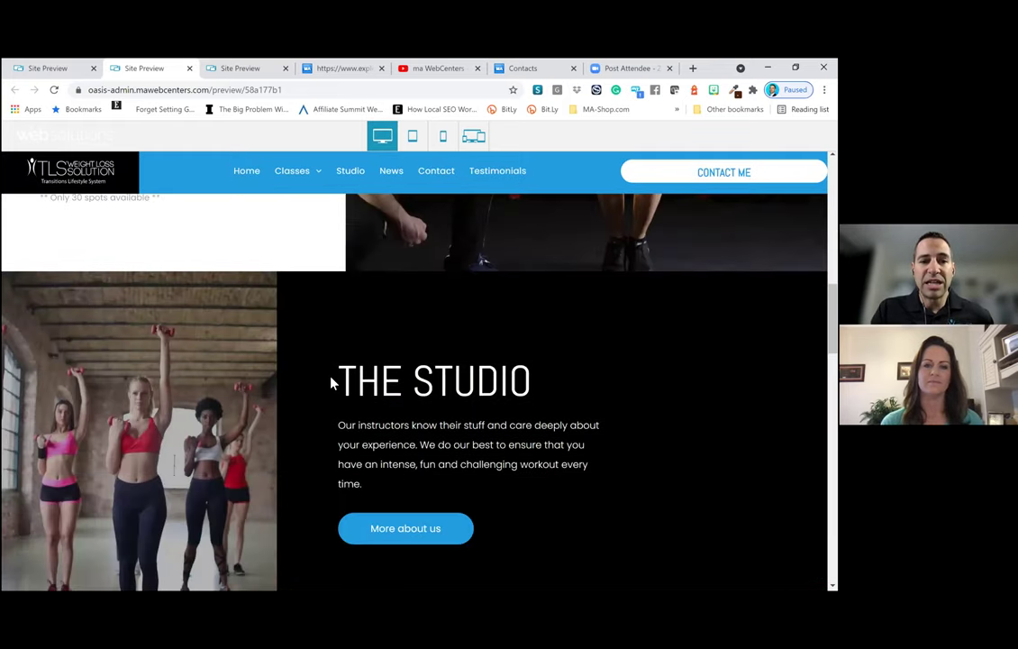
{"action": "scroll", "coordinate": [331, 382], "scroll_direction": "down", "scroll_amount": 4}
{"action": "scroll", "coordinate": [432, 387], "scroll_direction": "down", "scroll_amount": 2}
{"action": "scroll", "coordinate": [480, 382], "scroll_direction": "down", "scroll_amount": 2}
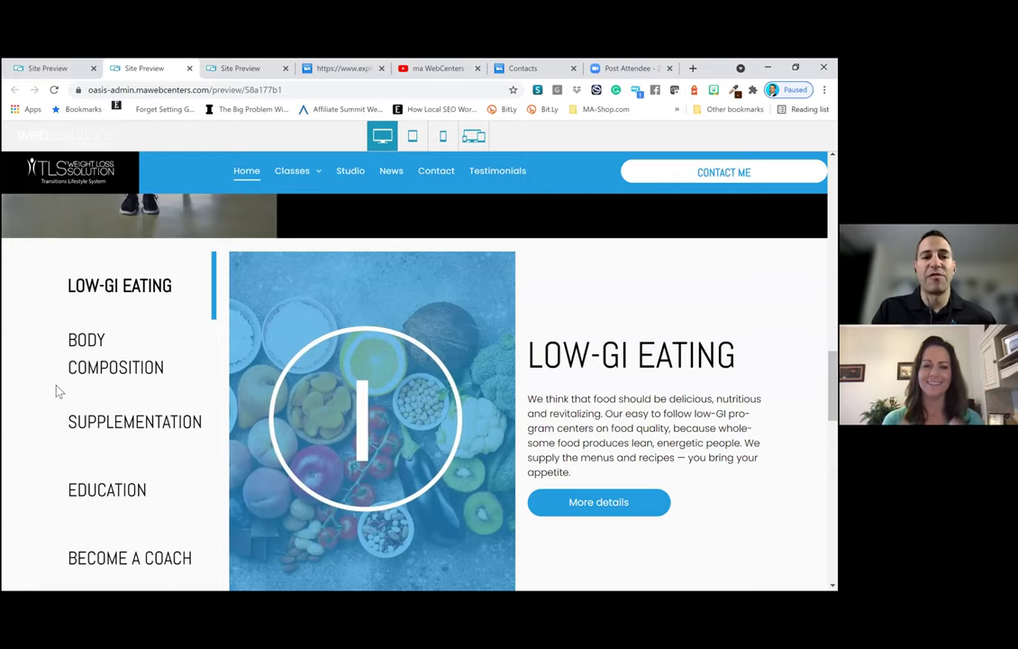
{"action": "scroll", "coordinate": [81, 399], "scroll_direction": "down", "scroll_amount": 1}
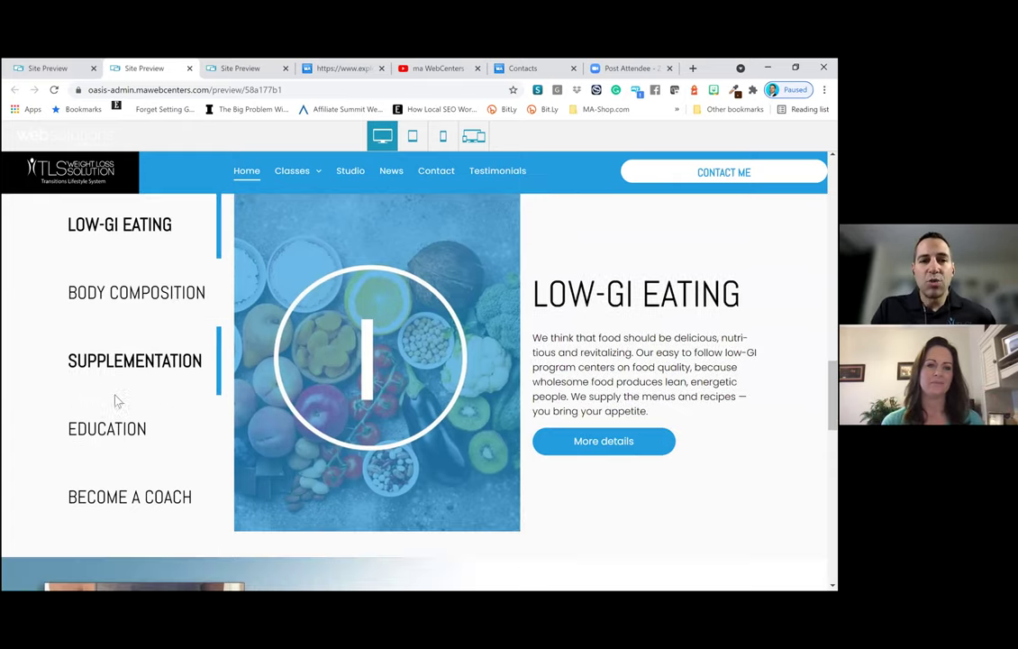
{"action": "scroll", "coordinate": [164, 402], "scroll_direction": "down", "scroll_amount": 1}
{"action": "scroll", "coordinate": [164, 402], "scroll_direction": "down", "scroll_amount": 2}
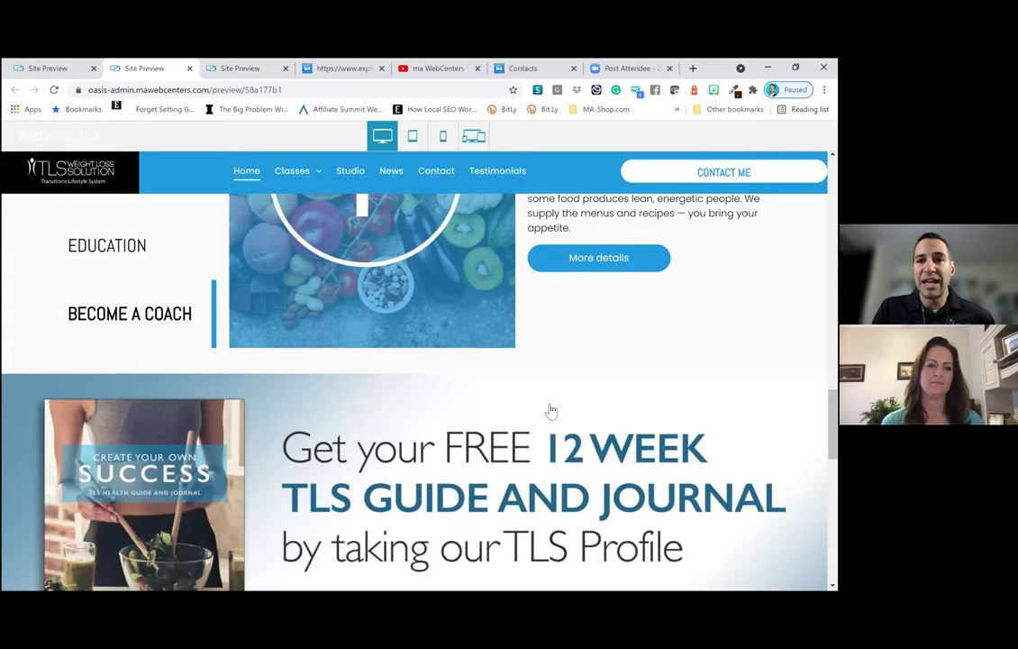
{"action": "scroll", "coordinate": [487, 378], "scroll_direction": "down", "scroll_amount": 2}
{"action": "scroll", "coordinate": [533, 439], "scroll_direction": "down", "scroll_amount": 1}
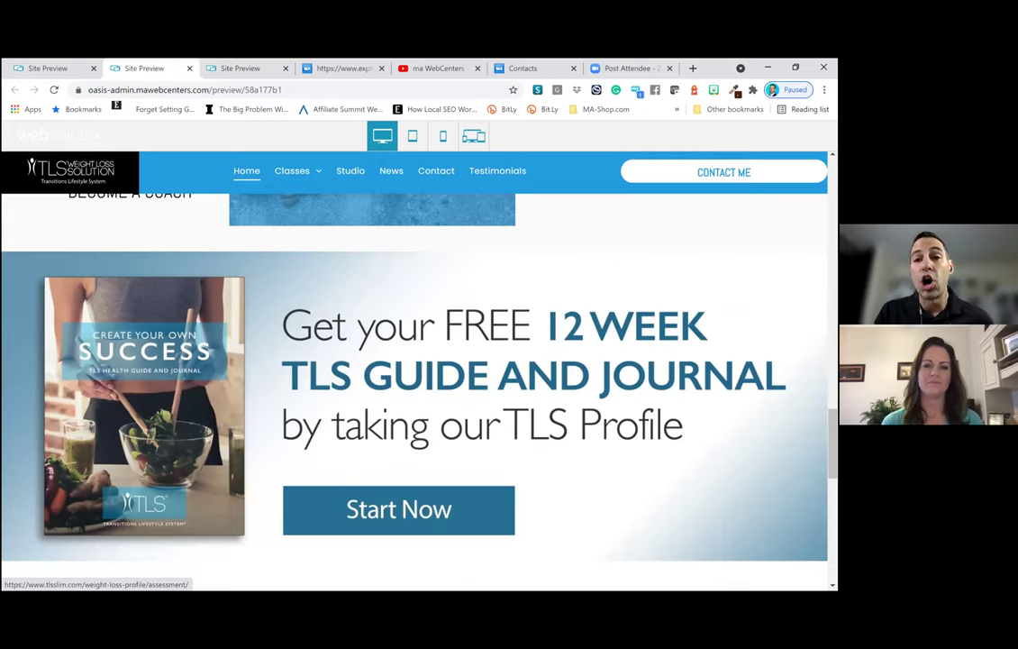
{"action": "scroll", "coordinate": [414, 387], "scroll_direction": "down", "scroll_amount": 3}
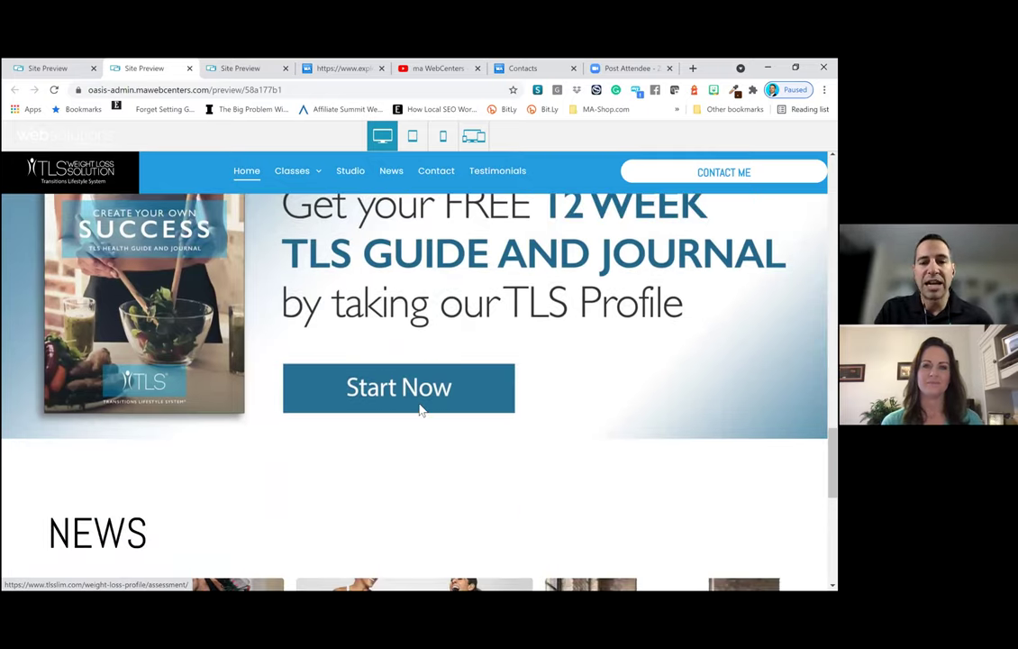
{"action": "scroll", "coordinate": [293, 361], "scroll_direction": "down", "scroll_amount": 3}
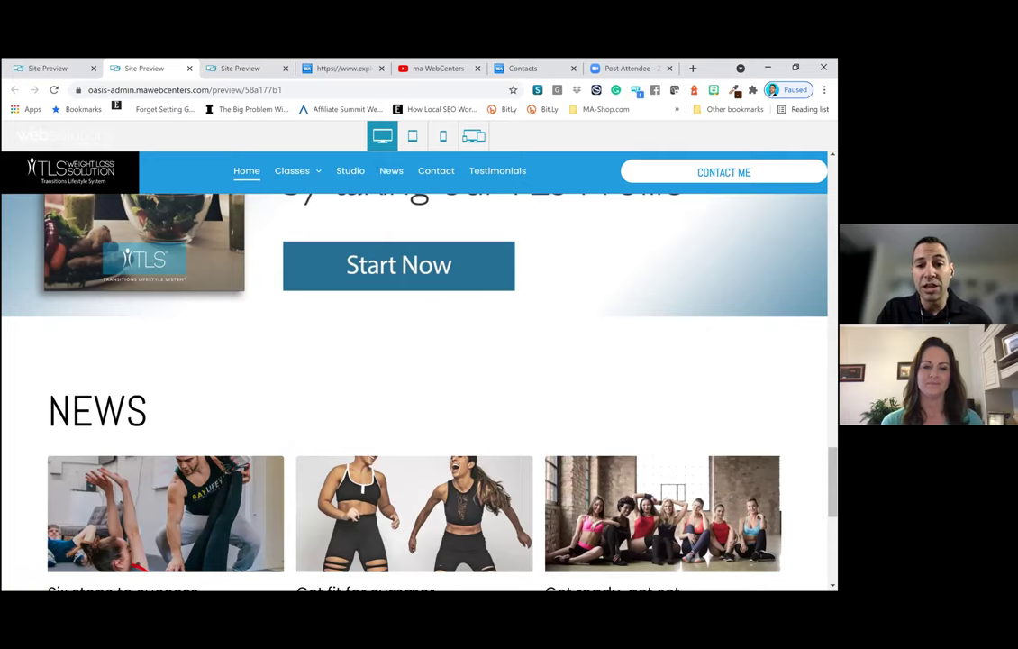
{"action": "scroll", "coordinate": [585, 427], "scroll_direction": "down", "scroll_amount": 2}
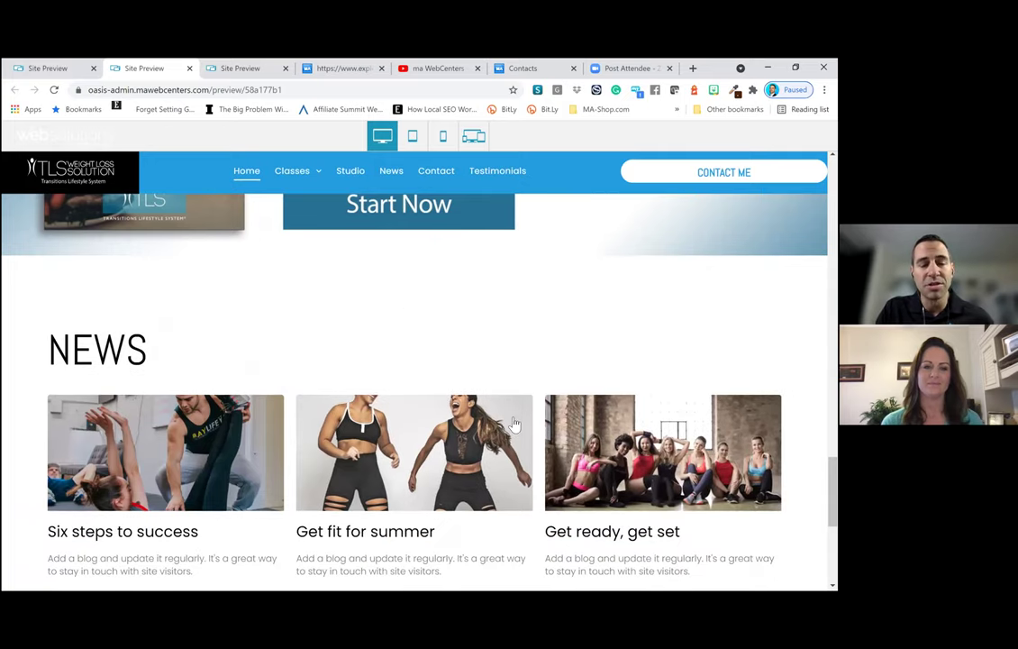
{"action": "scroll", "coordinate": [515, 423], "scroll_direction": "up", "scroll_amount": 2}
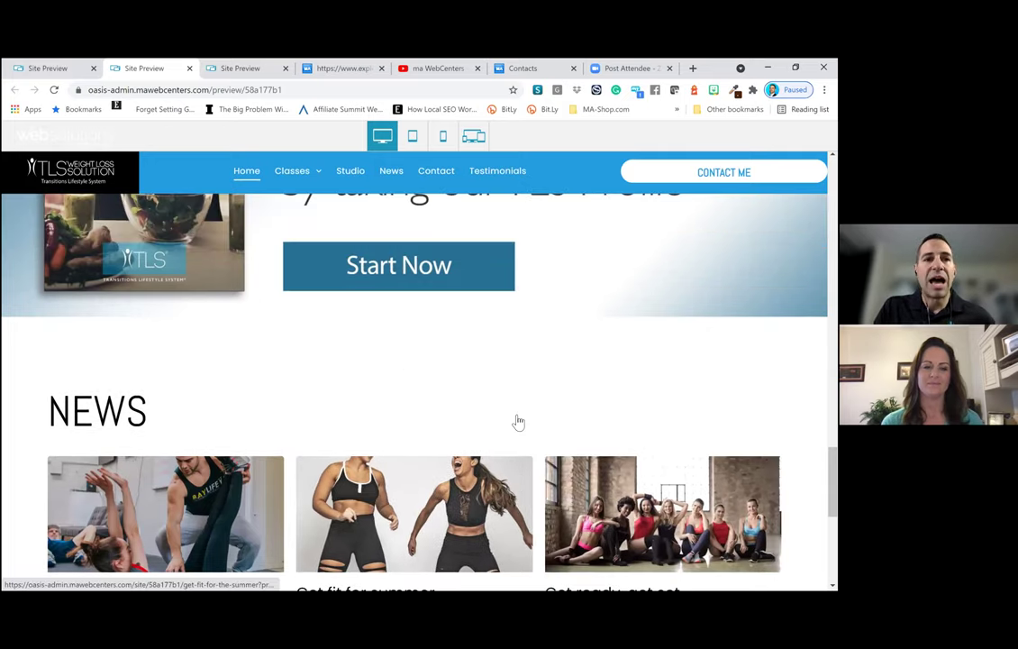
{"action": "left_click", "coordinate": [55, 68]}
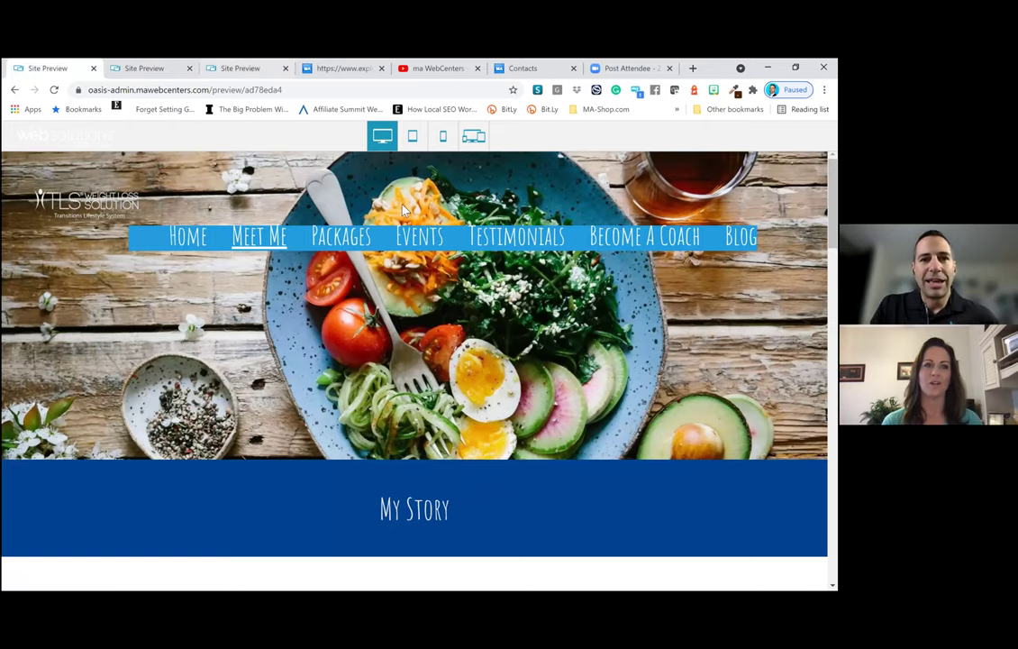
Switch to the third Site Preview tab to show the nutraMetrix home page
{"action": "left_click", "coordinate": [239, 69]}
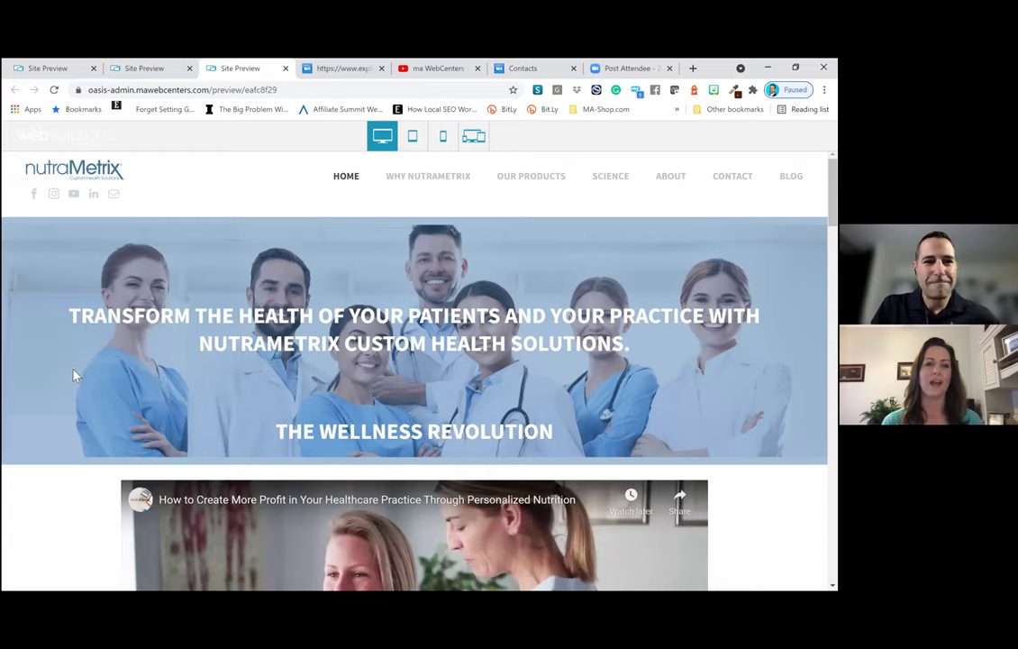
{"action": "scroll", "coordinate": [68, 325], "scroll_direction": "down", "scroll_amount": 2}
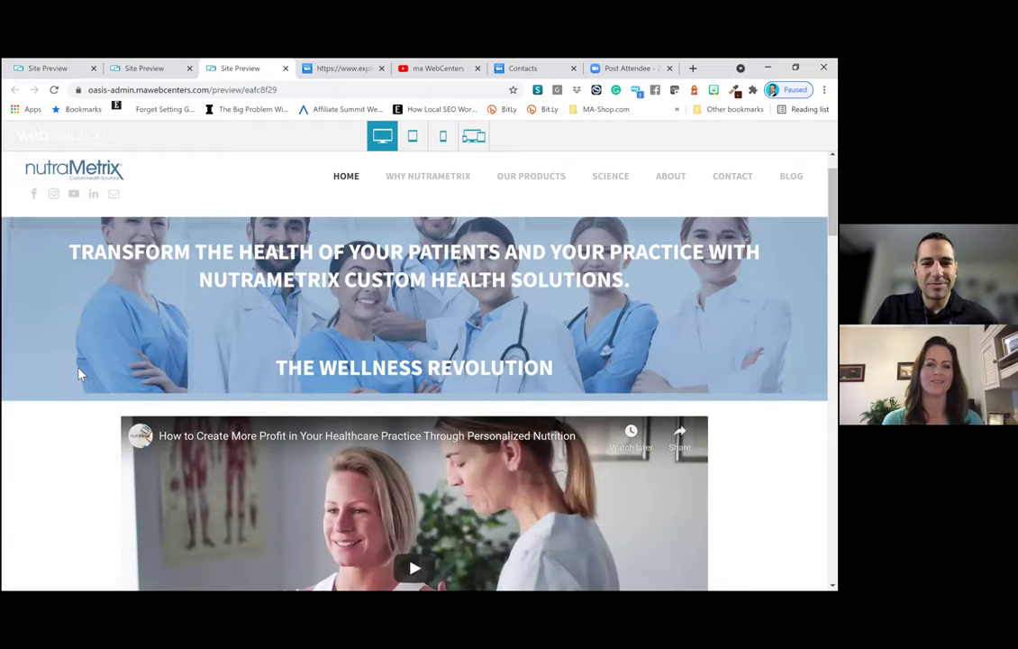
{"action": "scroll", "coordinate": [68, 336], "scroll_direction": "down", "scroll_amount": 2}
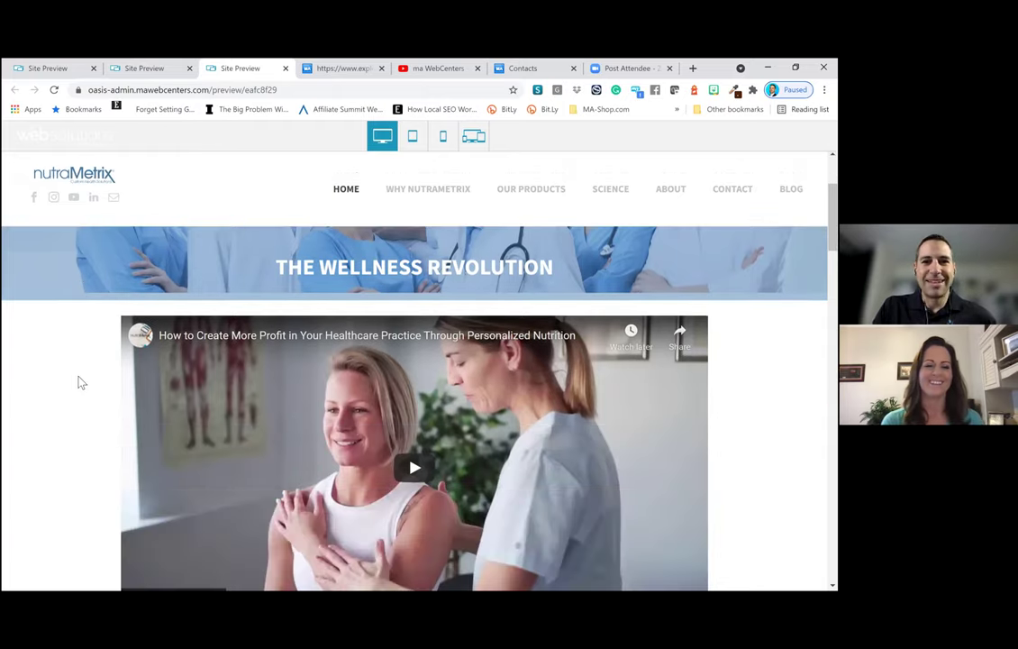
{"action": "scroll", "coordinate": [78, 382], "scroll_direction": "down", "scroll_amount": 4}
{"action": "scroll", "coordinate": [78, 378], "scroll_direction": "down", "scroll_amount": 2}
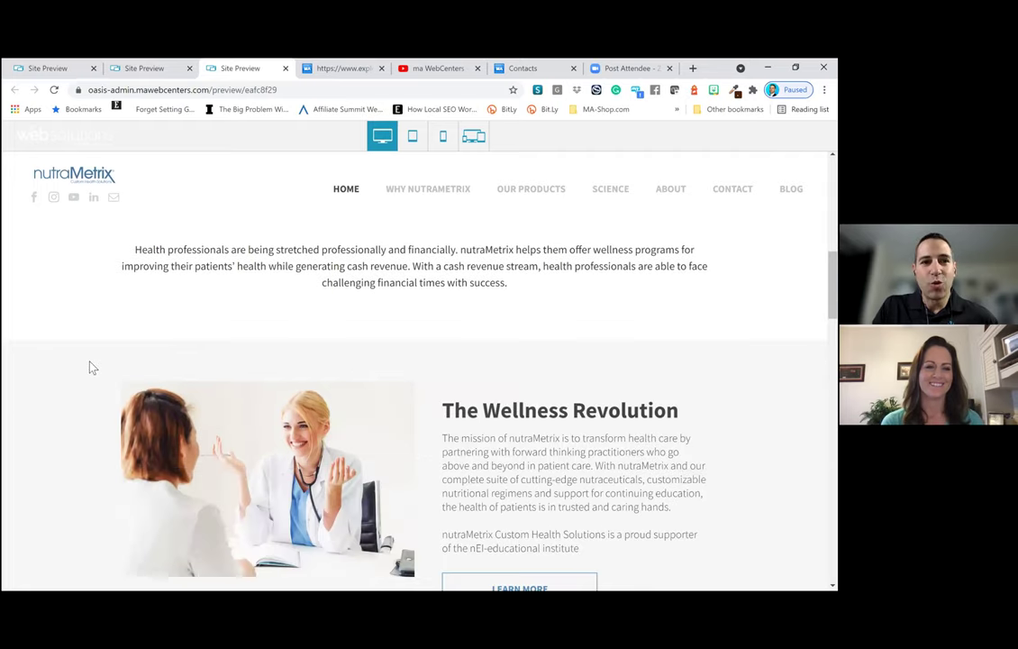
{"action": "scroll", "coordinate": [86, 365], "scroll_direction": "down", "scroll_amount": 1}
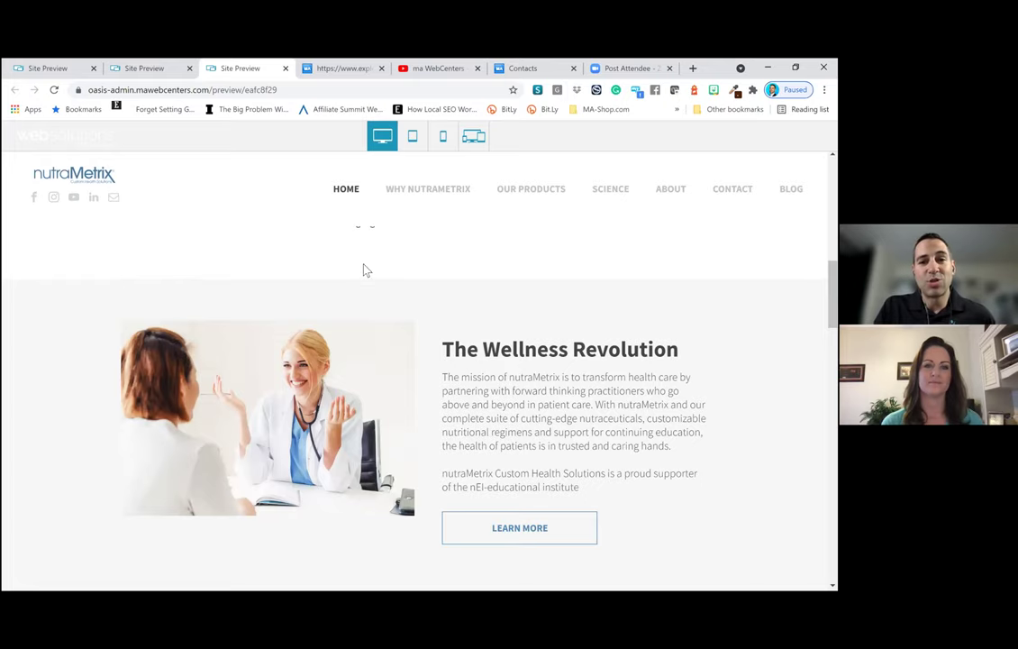
{"action": "scroll", "coordinate": [364, 270], "scroll_direction": "up", "scroll_amount": 2}
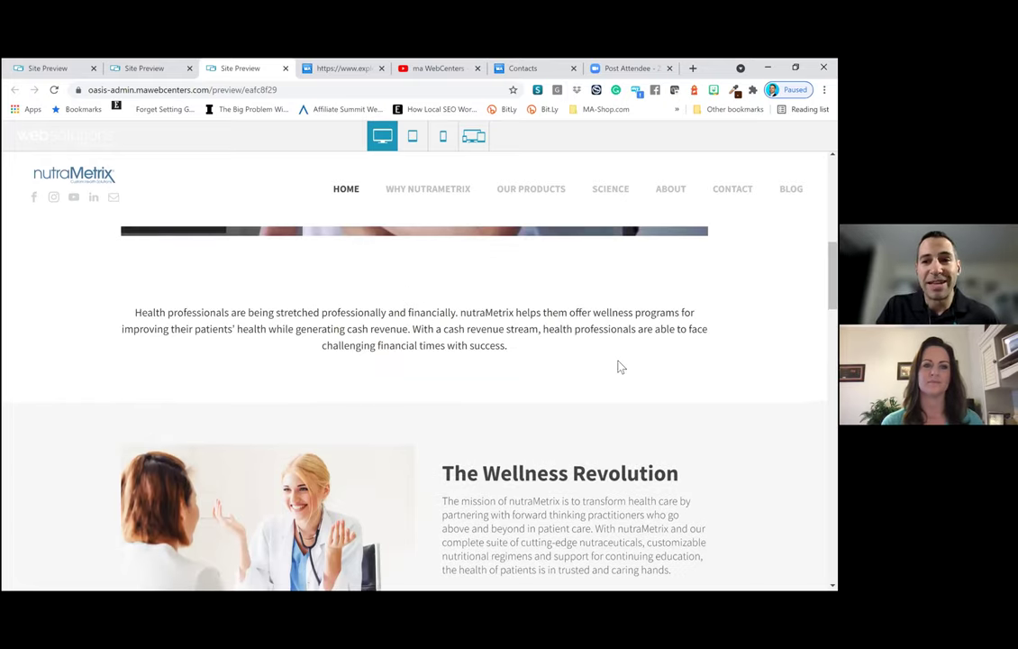
{"action": "scroll", "coordinate": [548, 356], "scroll_direction": "up", "scroll_amount": 2}
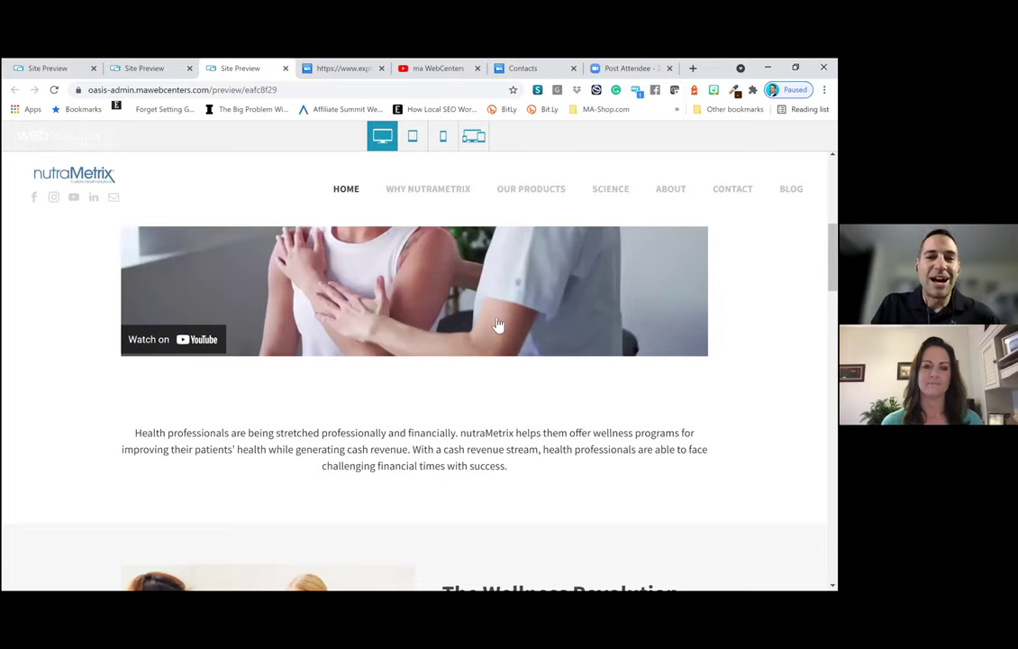
Open the Blood Sugar and Weight Management LEARN MORE page and scroll through it
{"action": "left_click", "coordinate": [531, 189]}
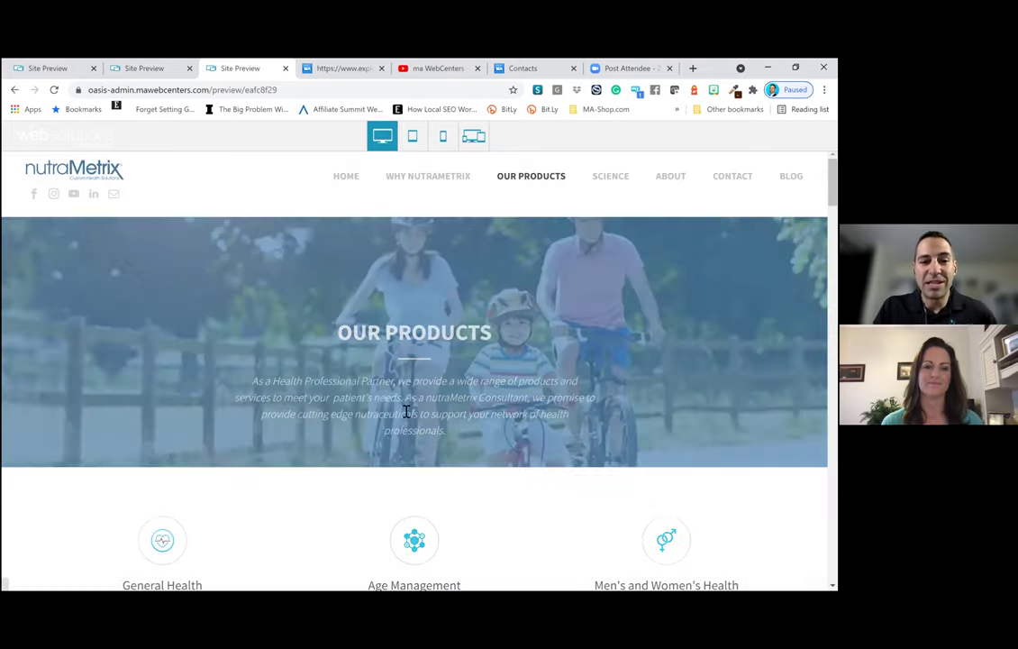
{"action": "scroll", "coordinate": [407, 413], "scroll_direction": "down", "scroll_amount": 3}
{"action": "scroll", "coordinate": [445, 347], "scroll_direction": "down", "scroll_amount": 3}
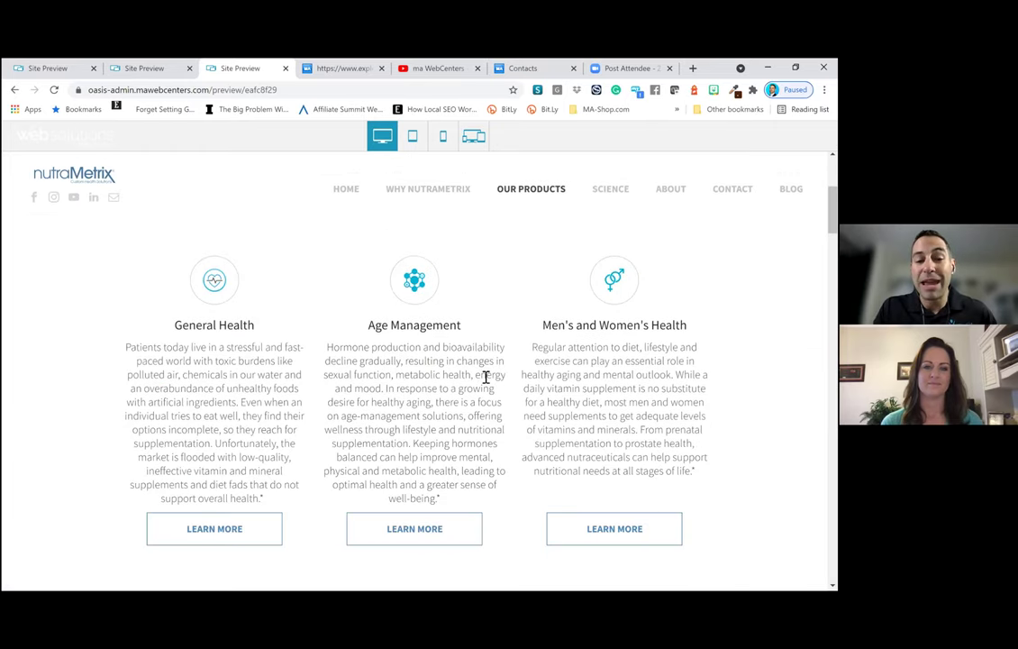
{"action": "scroll", "coordinate": [487, 376], "scroll_direction": "down", "scroll_amount": 3}
{"action": "scroll", "coordinate": [619, 426], "scroll_direction": "down", "scroll_amount": 3}
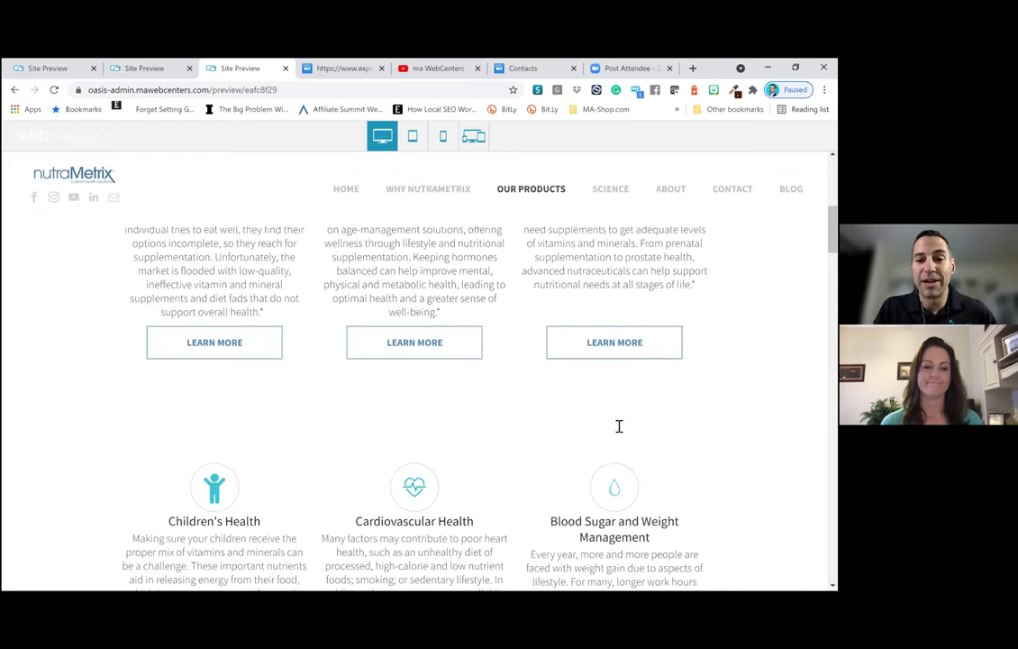
{"action": "scroll", "coordinate": [618, 427], "scroll_direction": "down", "scroll_amount": 3}
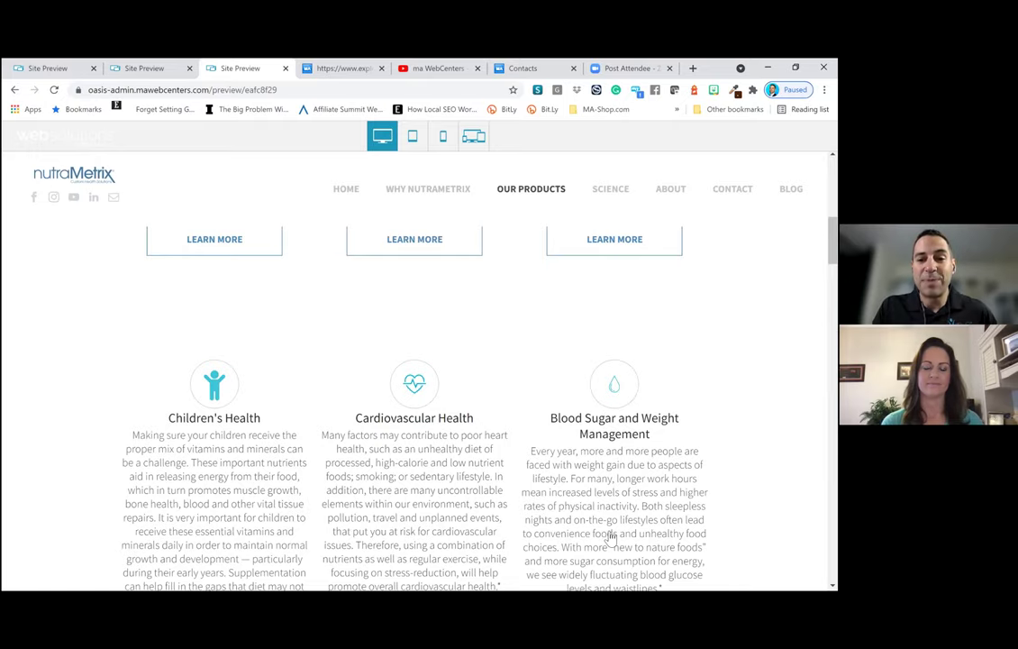
{"action": "scroll", "coordinate": [609, 537], "scroll_direction": "down", "scroll_amount": 3}
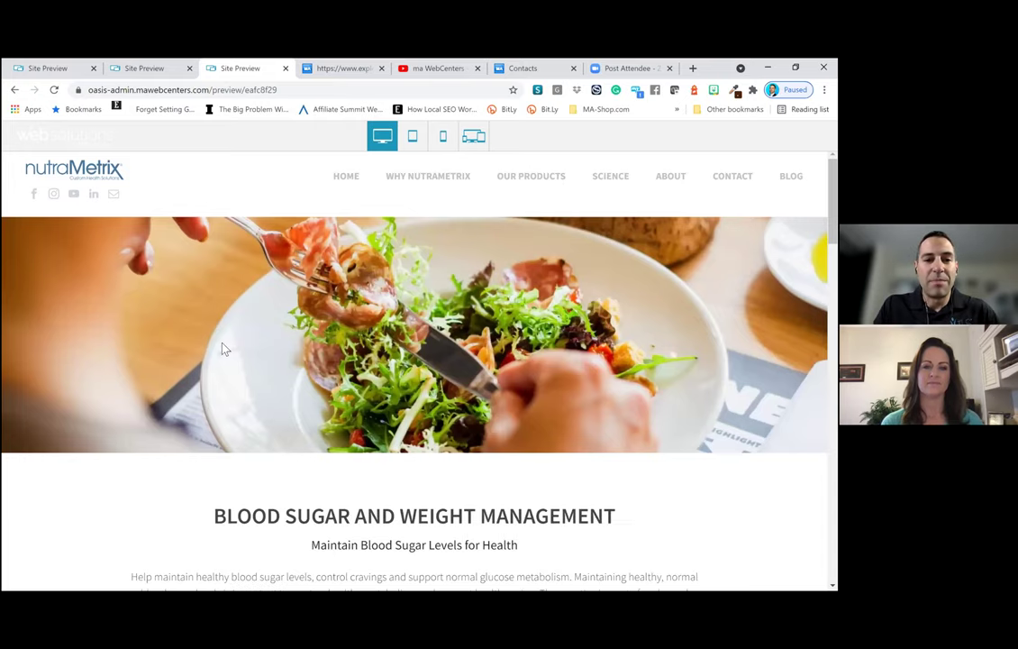
{"action": "scroll", "coordinate": [222, 348], "scroll_direction": "down", "scroll_amount": 3}
{"action": "scroll", "coordinate": [270, 348], "scroll_direction": "down", "scroll_amount": 3}
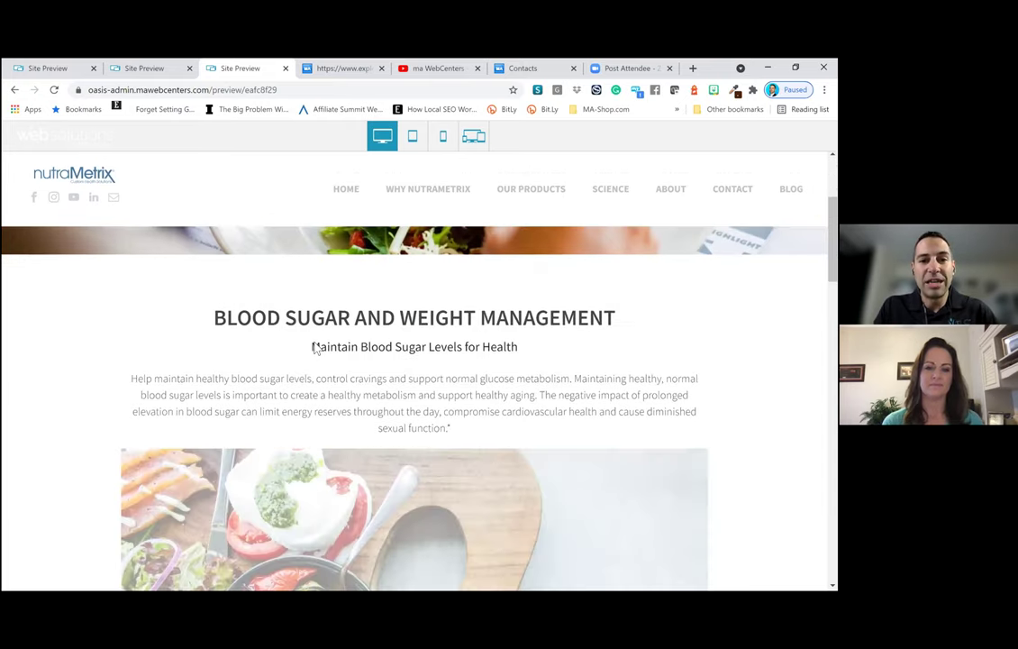
{"action": "scroll", "coordinate": [314, 348], "scroll_direction": "down", "scroll_amount": 5}
{"action": "scroll", "coordinate": [322, 361], "scroll_direction": "down", "scroll_amount": 4}
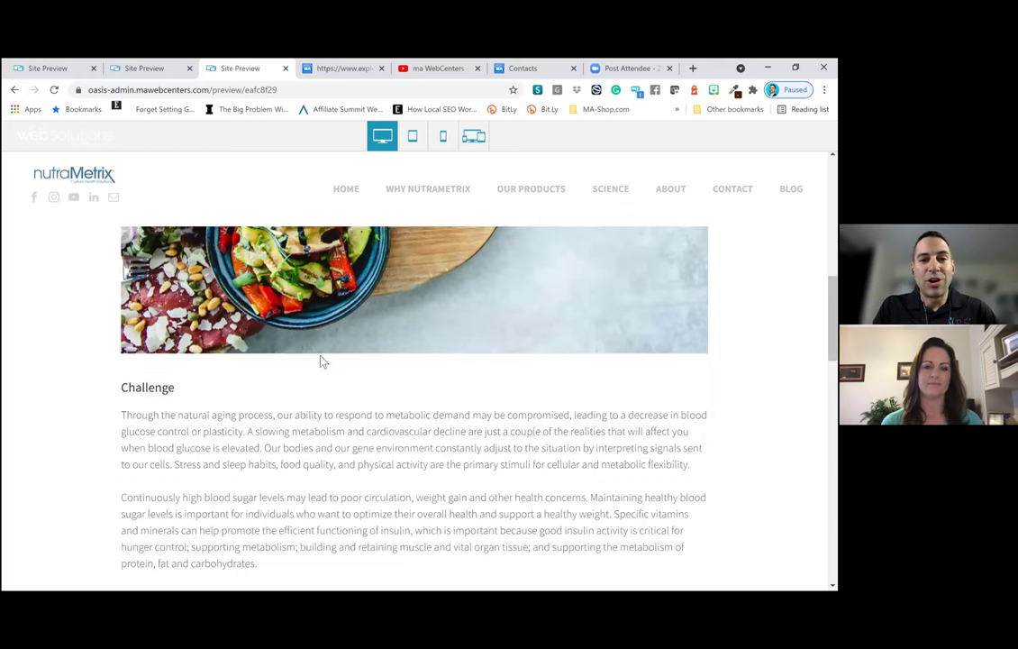
{"action": "scroll", "coordinate": [323, 360], "scroll_direction": "down", "scroll_amount": 5}
{"action": "scroll", "coordinate": [590, 432], "scroll_direction": "down", "scroll_amount": 4}
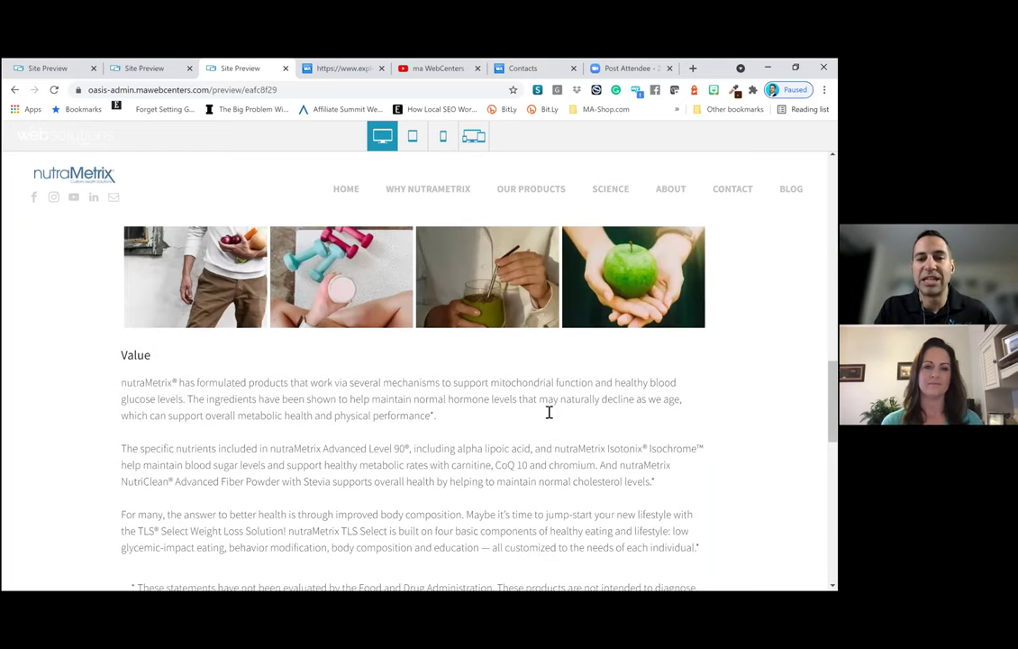
{"action": "scroll", "coordinate": [549, 412], "scroll_direction": "down", "scroll_amount": 3}
{"action": "scroll", "coordinate": [546, 394], "scroll_direction": "down", "scroll_amount": 1}
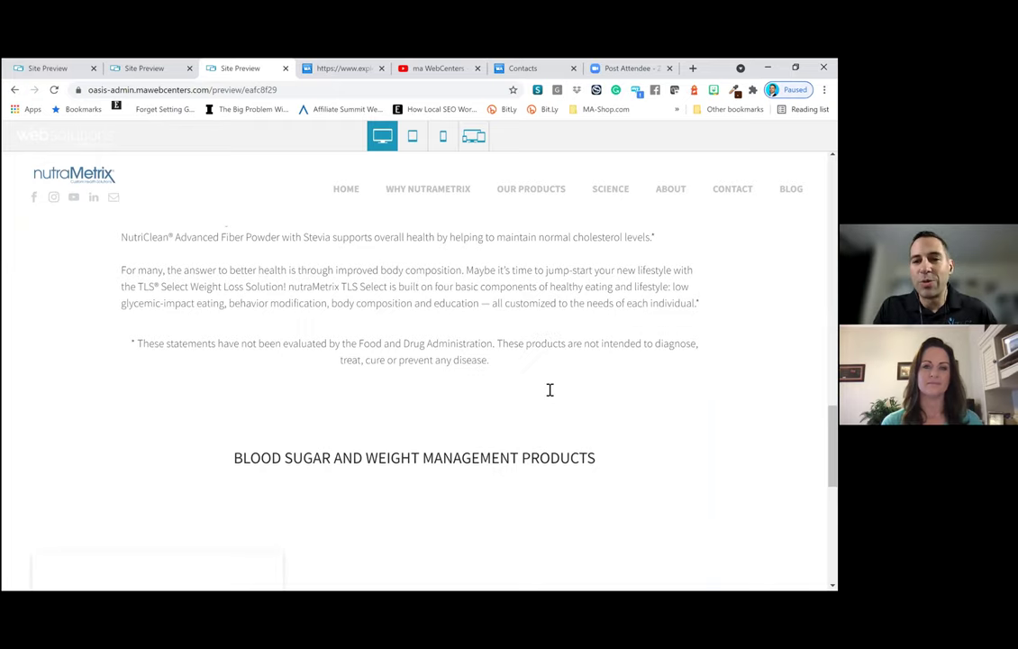
{"action": "scroll", "coordinate": [549, 389], "scroll_direction": "down", "scroll_amount": 1}
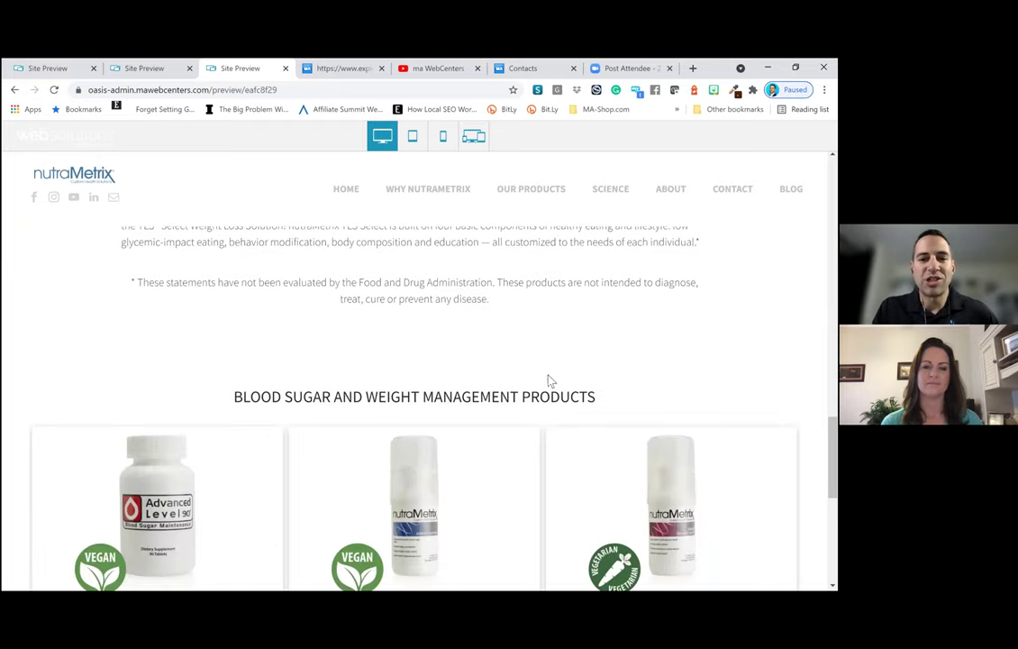
{"action": "scroll", "coordinate": [549, 378], "scroll_direction": "down", "scroll_amount": 1}
{"action": "scroll", "coordinate": [545, 383], "scroll_direction": "down", "scroll_amount": 5}
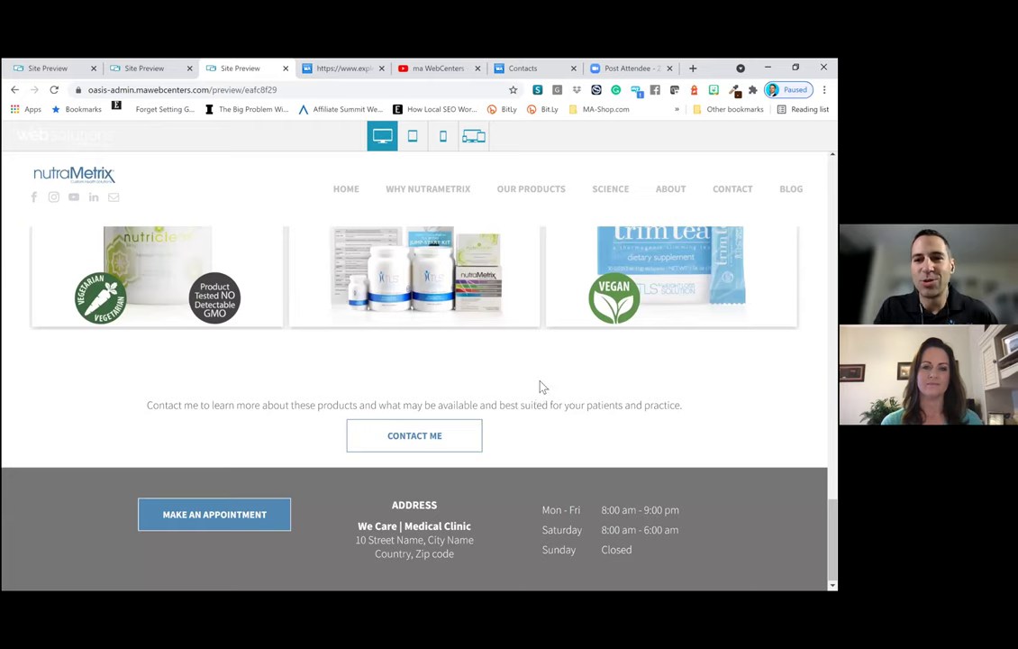
{"action": "scroll", "coordinate": [535, 380], "scroll_direction": "up", "scroll_amount": 5}
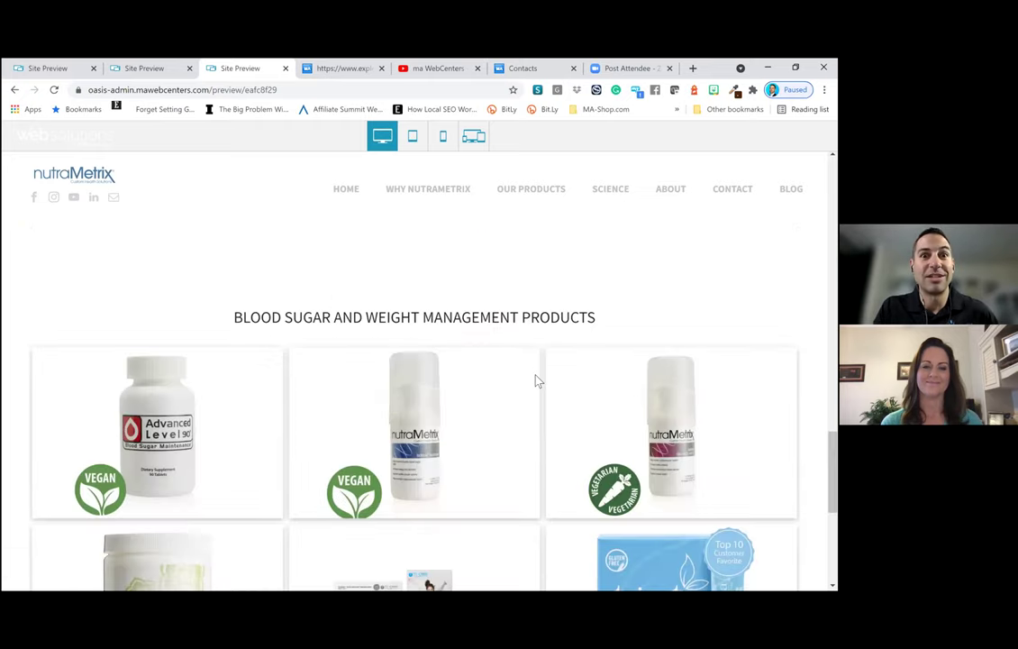
{"action": "scroll", "coordinate": [535, 380], "scroll_direction": "up", "scroll_amount": 5}
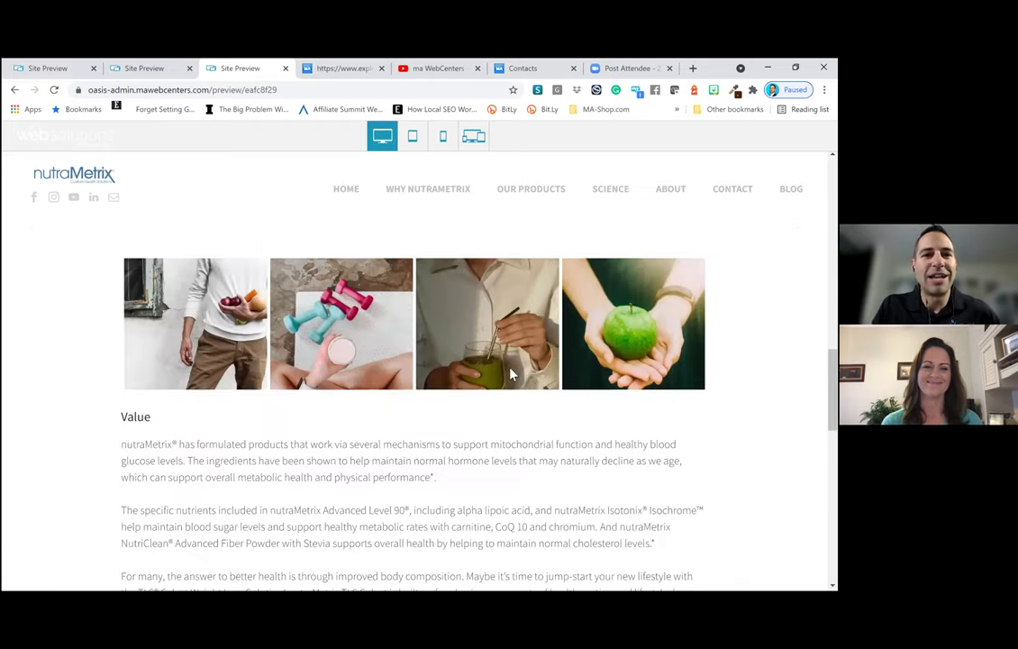
{"action": "scroll", "coordinate": [451, 325], "scroll_direction": "up", "scroll_amount": 5}
{"action": "scroll", "coordinate": [451, 325], "scroll_direction": "up", "scroll_amount": 5}
{"action": "scroll", "coordinate": [452, 325], "scroll_direction": "up", "scroll_amount": 3}
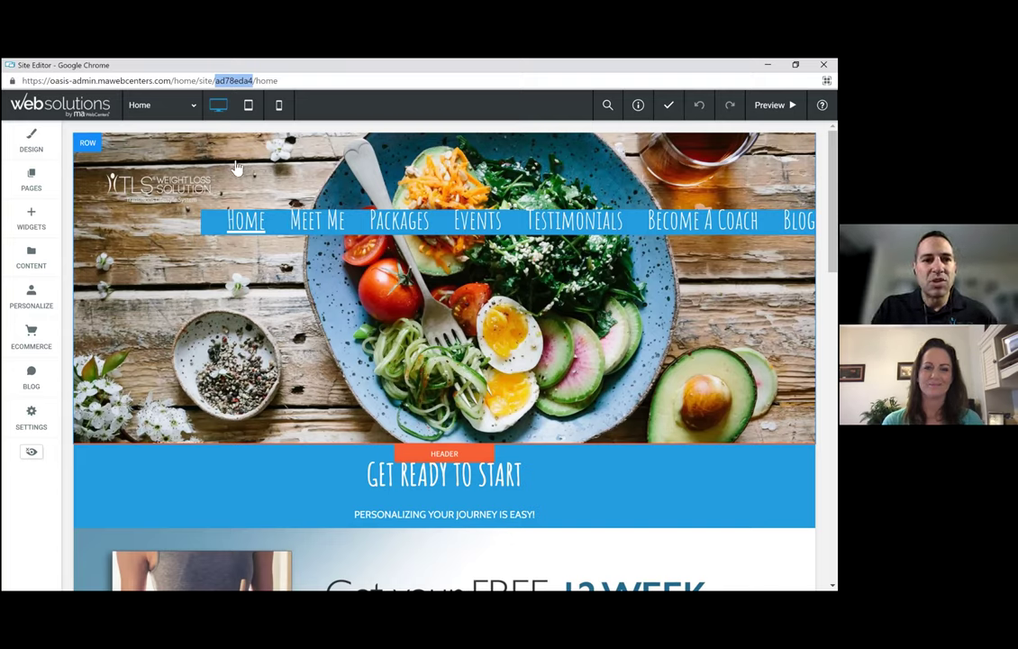
Pick Meet Me from the PAGES list to edit it
{"action": "left_click", "coordinate": [38, 182]}
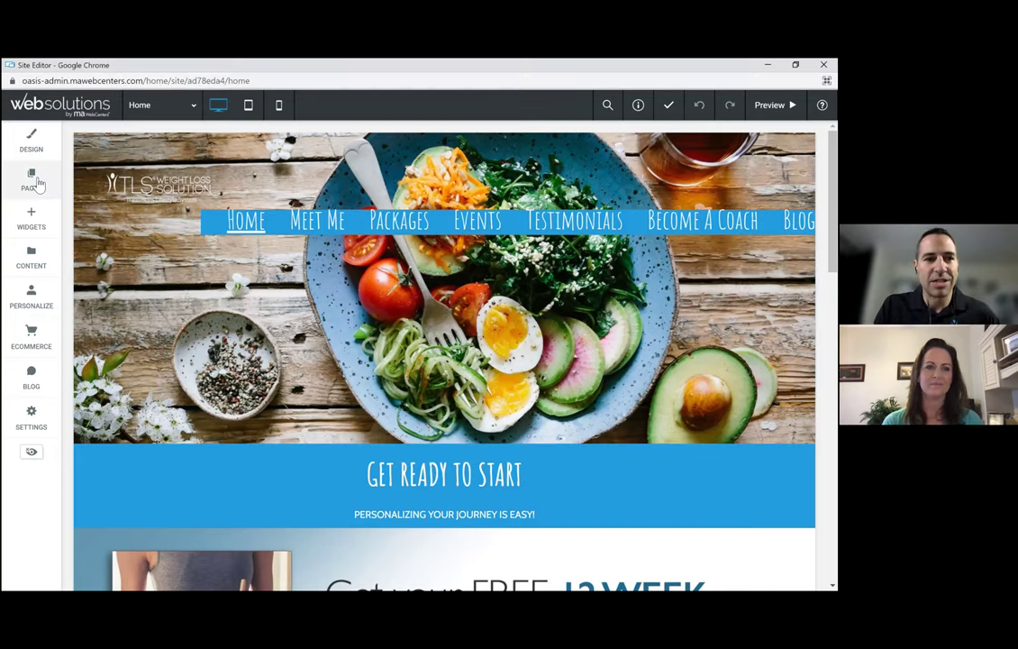
{"action": "left_click", "coordinate": [37, 183]}
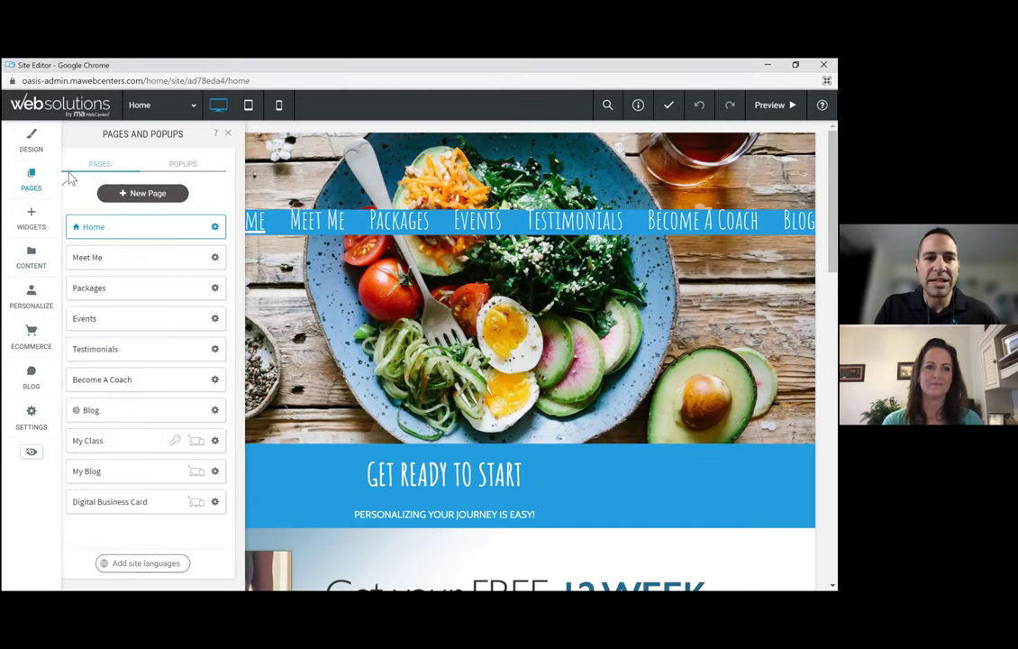
{"action": "left_click", "coordinate": [144, 262]}
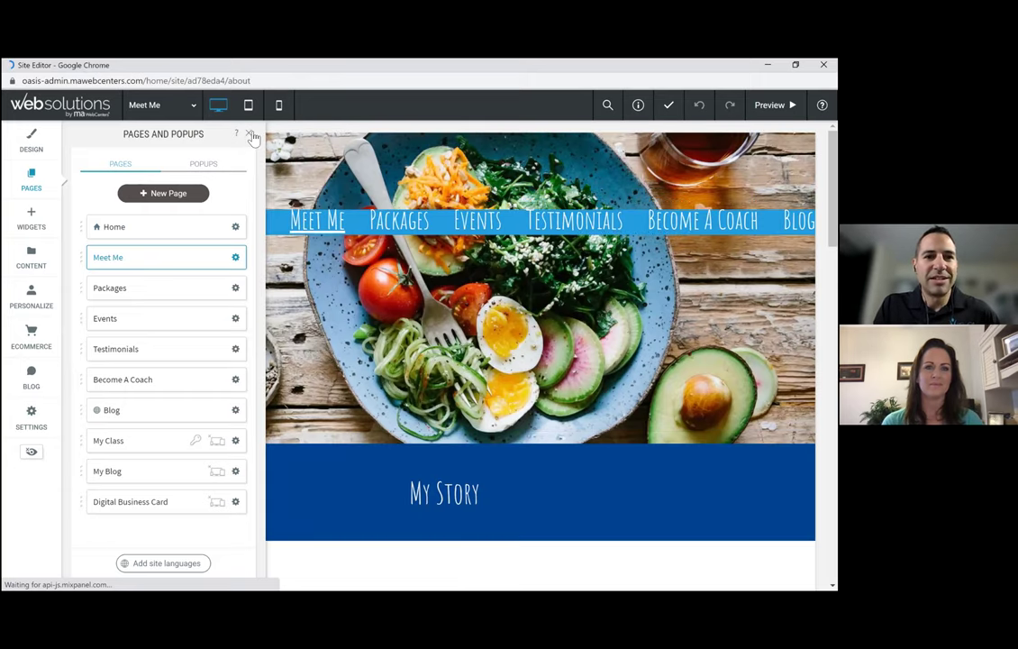
{"action": "left_click", "coordinate": [299, 266]}
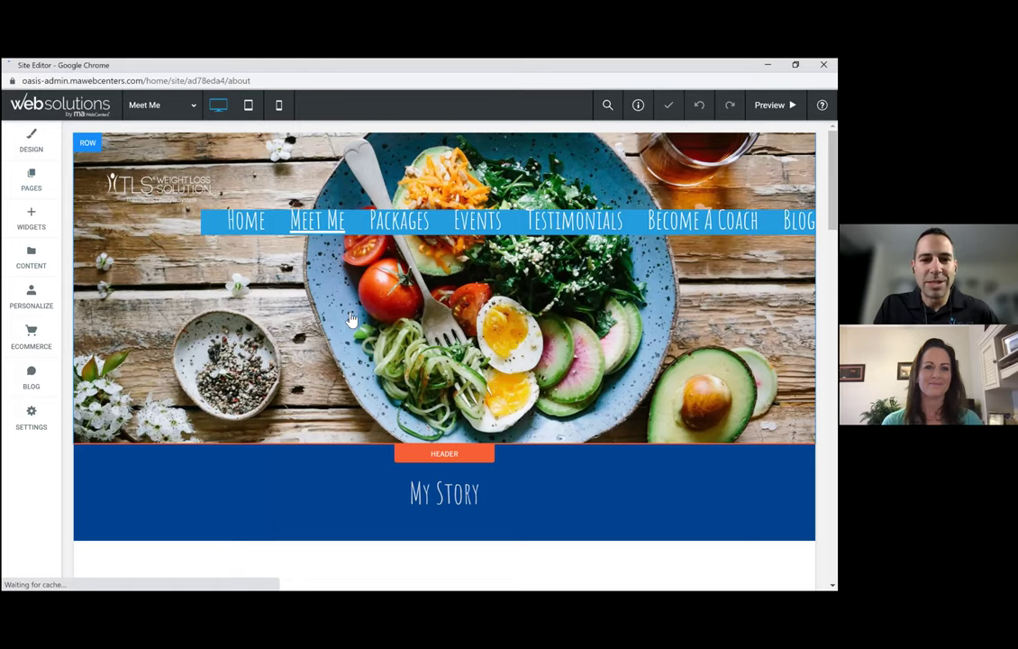
{"action": "scroll", "coordinate": [351, 317], "scroll_direction": "down", "scroll_amount": 3}
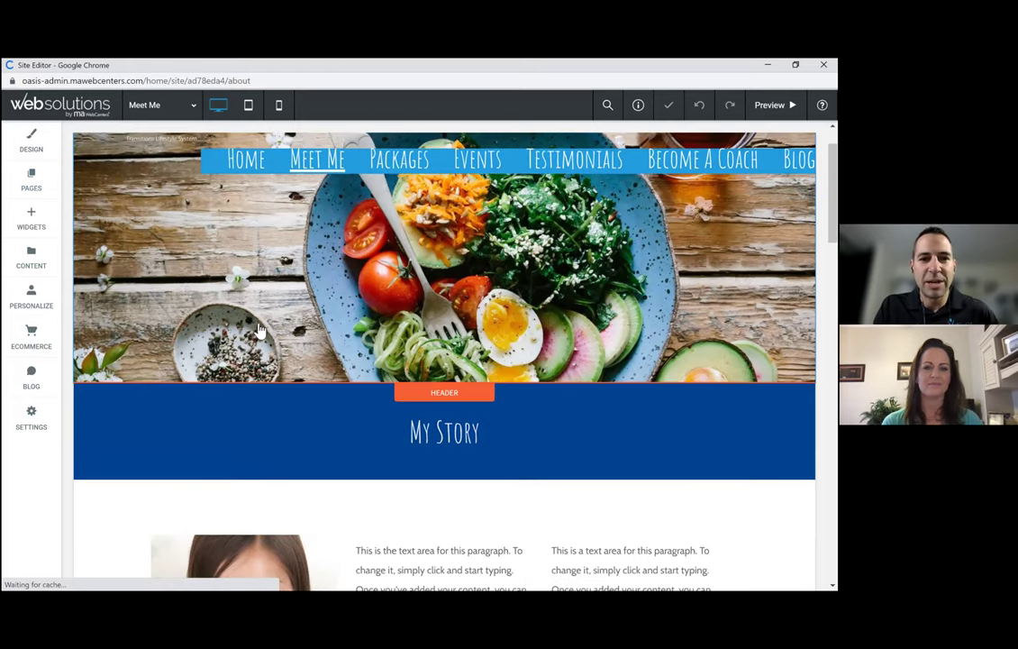
{"action": "scroll", "coordinate": [260, 314], "scroll_direction": "down", "scroll_amount": 3}
{"action": "scroll", "coordinate": [261, 313], "scroll_direction": "down", "scroll_amount": 3}
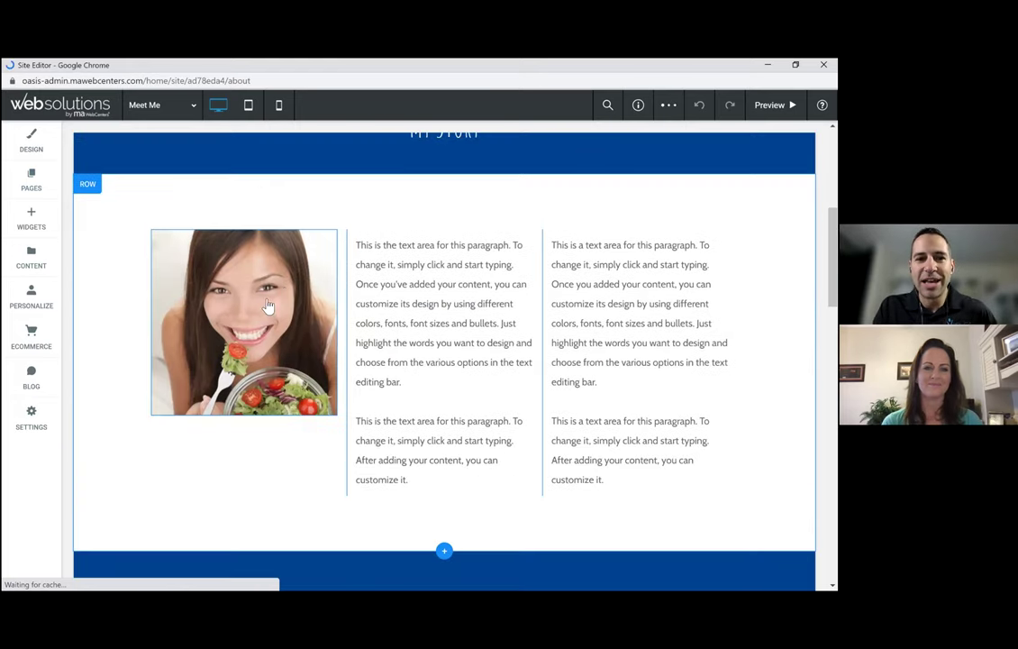
{"action": "left_click", "coordinate": [262, 314]}
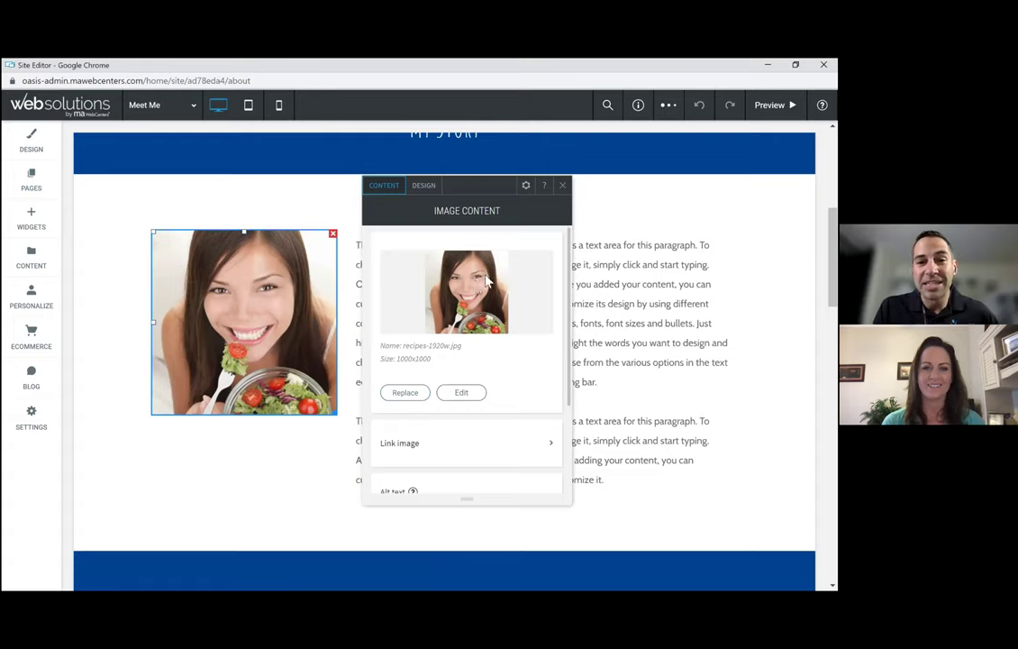
{"action": "scroll", "coordinate": [420, 248], "scroll_direction": "down", "scroll_amount": 1}
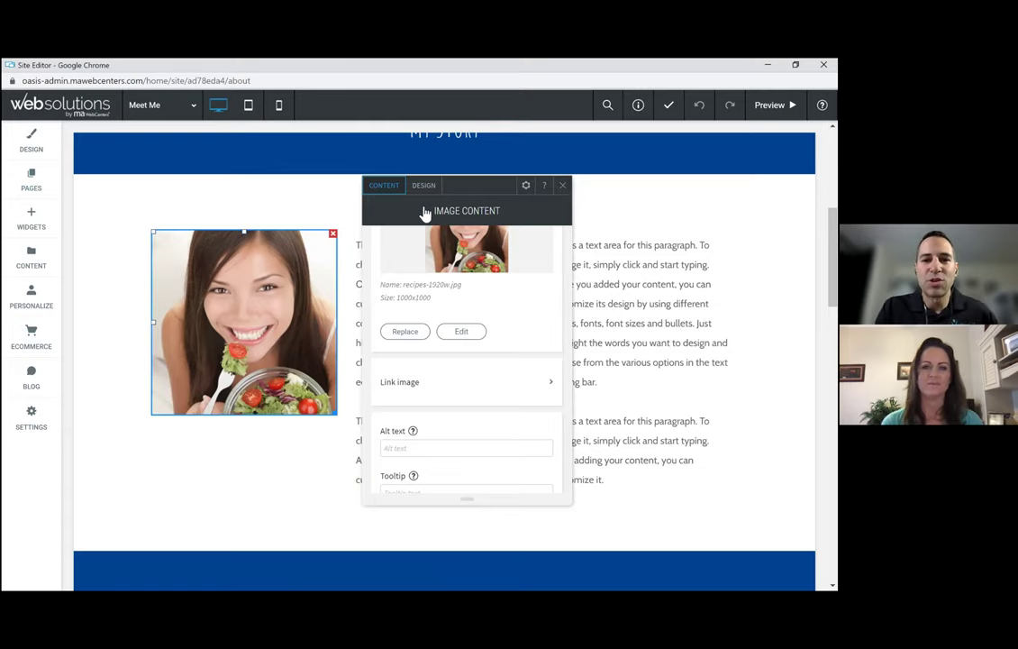
{"action": "key", "text": "Escape"}
{"action": "left_click", "coordinate": [428, 259]}
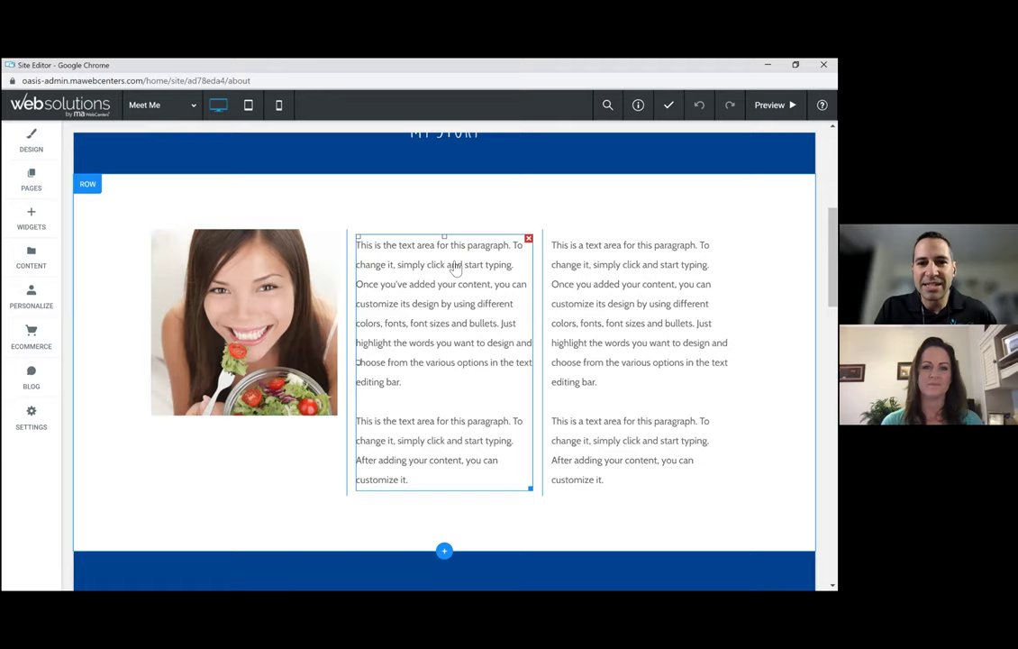
Overwrite the first My Story paragraph with the coach's introduction, fix the typo, and confirm
{"action": "left_click", "coordinate": [364, 280]}
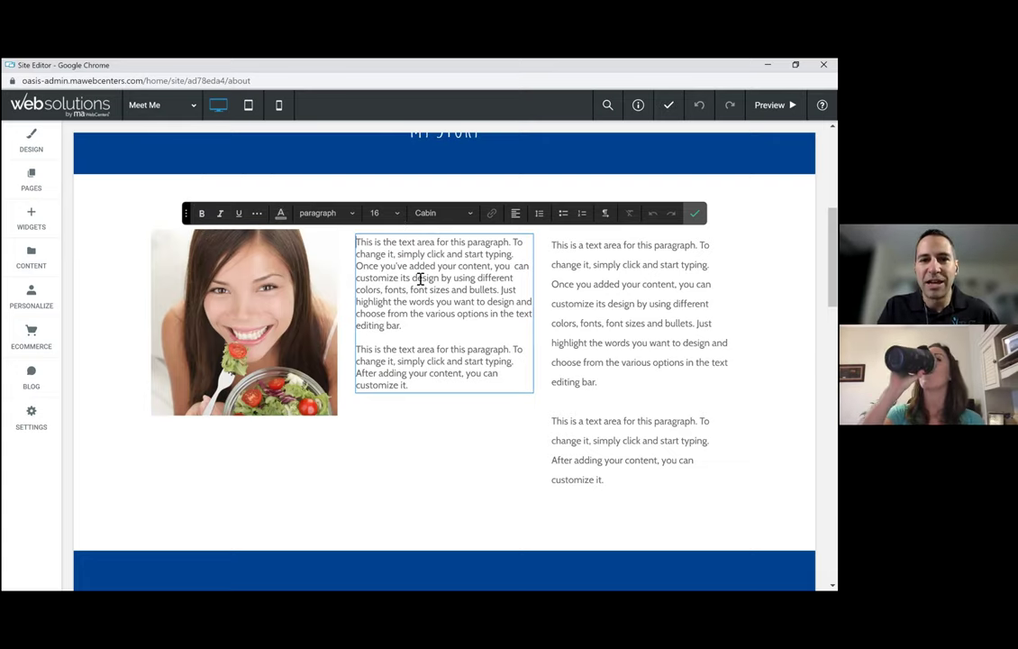
{"action": "triple_click", "coordinate": [359, 241]}
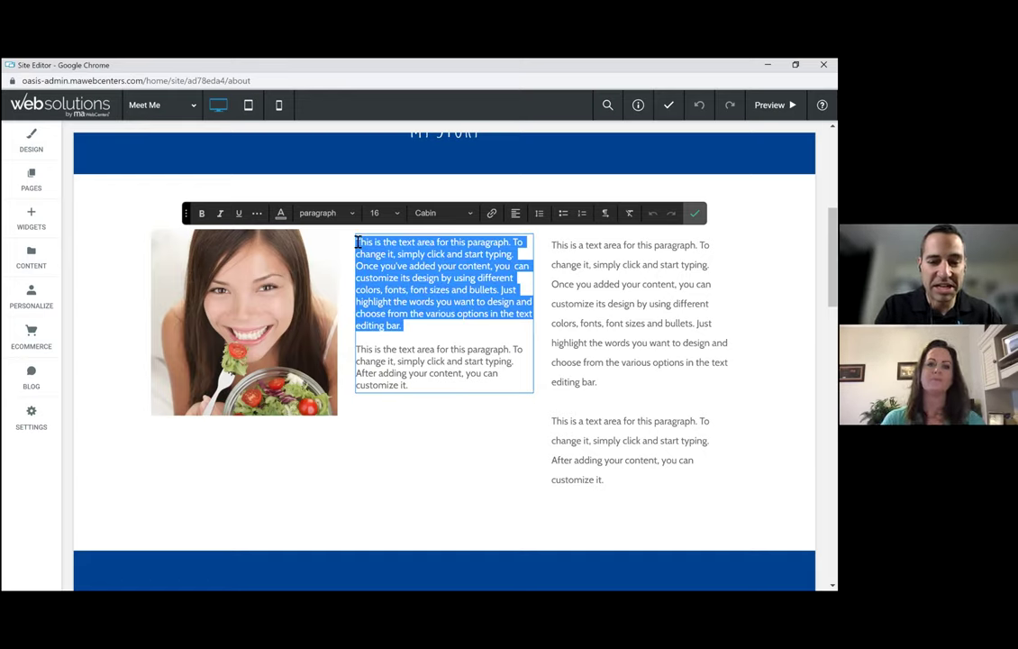
{"action": "type", "text": "Hi My name is "}
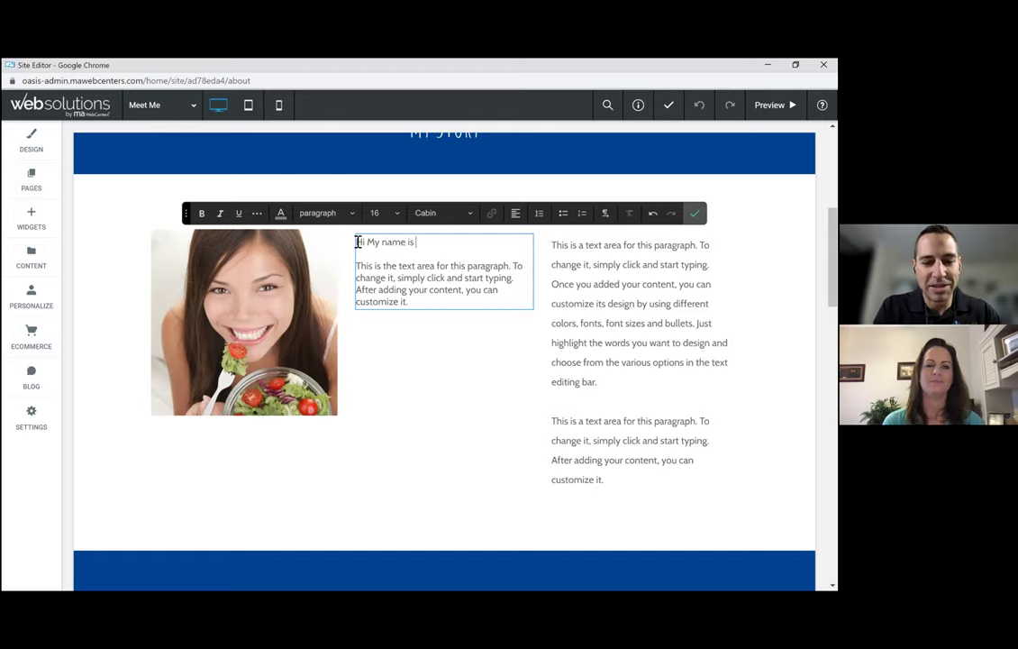
{"action": "type", "text": "Jaon Pe"}
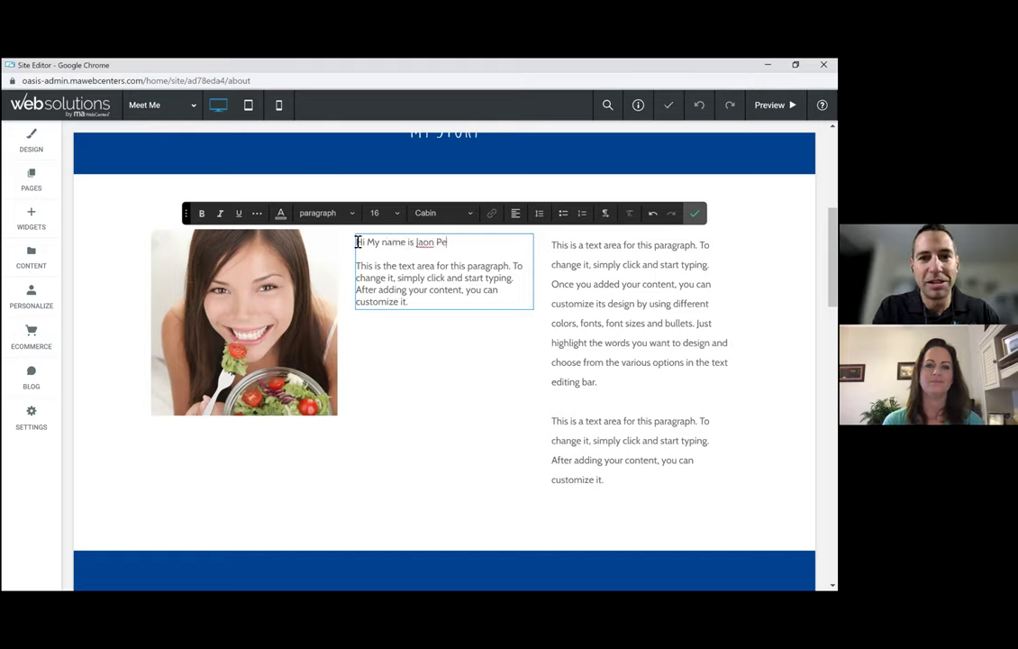
{"action": "key", "text": "BackSpace"}
{"action": "key", "text": "BackSpace"}
{"action": "key", "text": "BackSpace"}
{"action": "type", "text": "son P"}
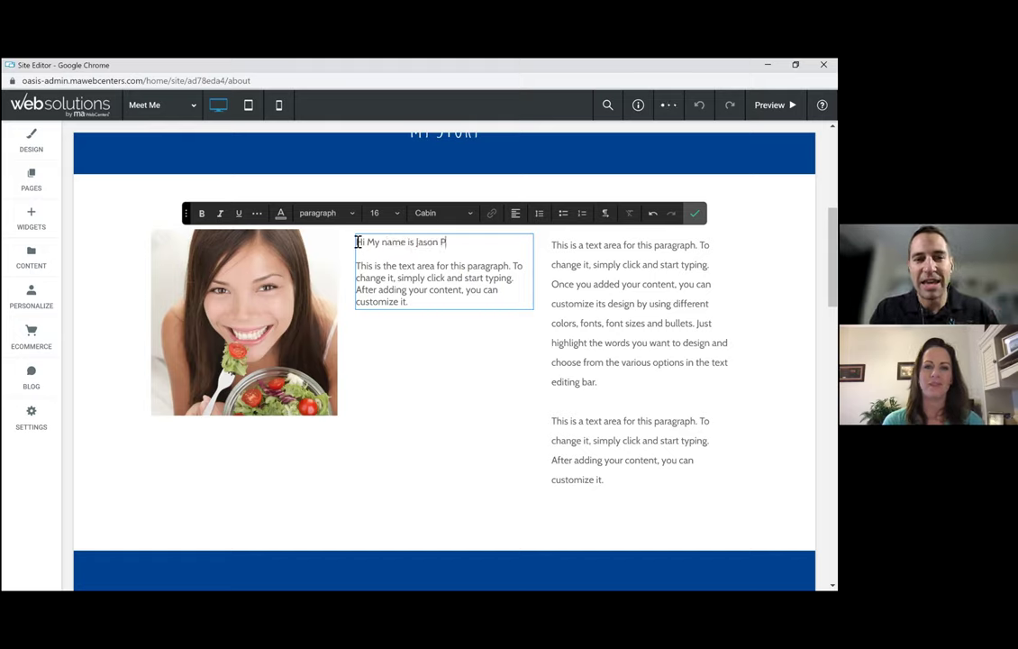
{"action": "type", "text": "elland"}
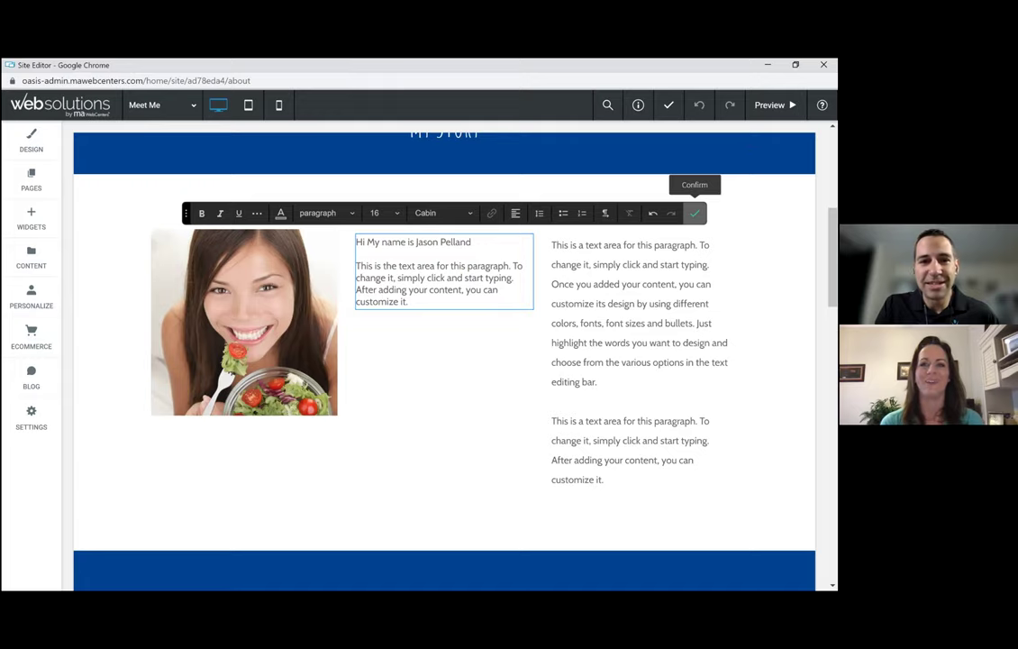
{"action": "left_click", "coordinate": [694, 213]}
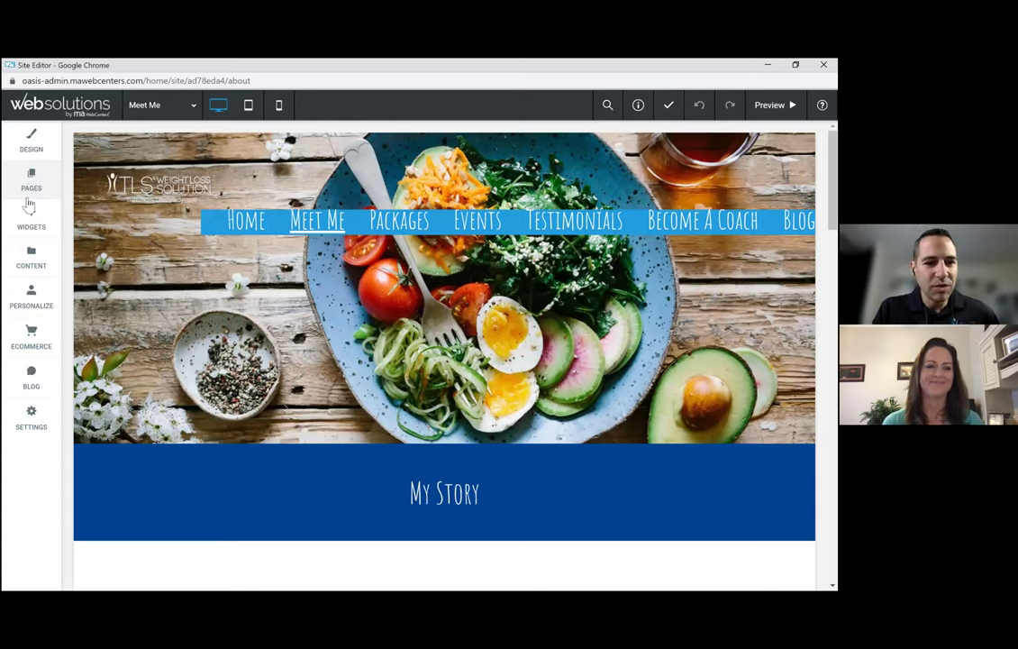
Create a Blank Page layout named 'Nutrametrix' from the Pages panel
{"action": "left_click", "coordinate": [36, 177]}
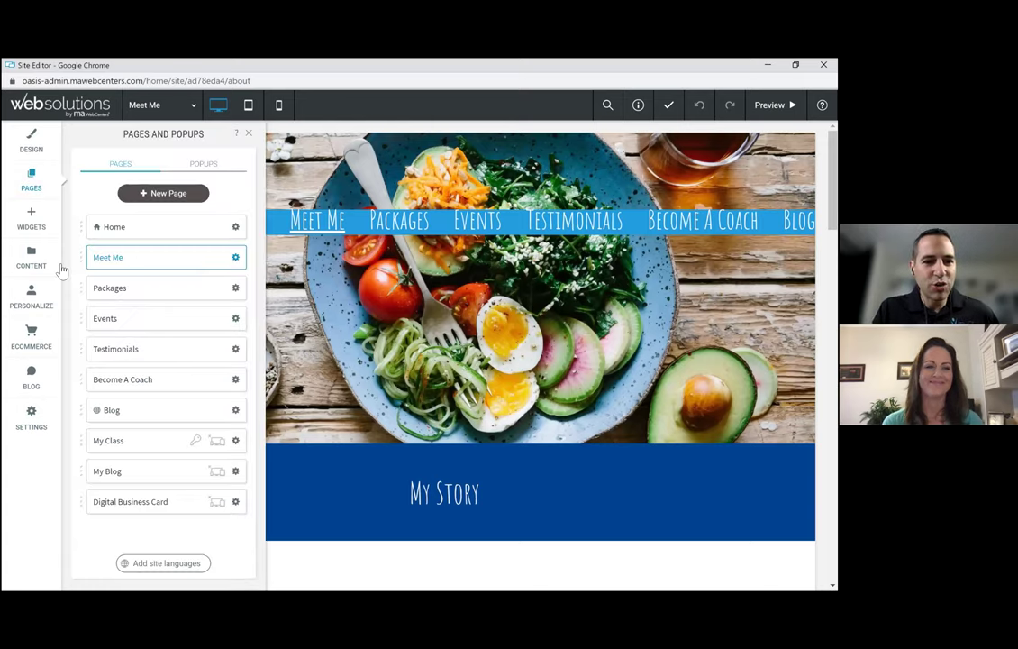
{"action": "left_click", "coordinate": [172, 193]}
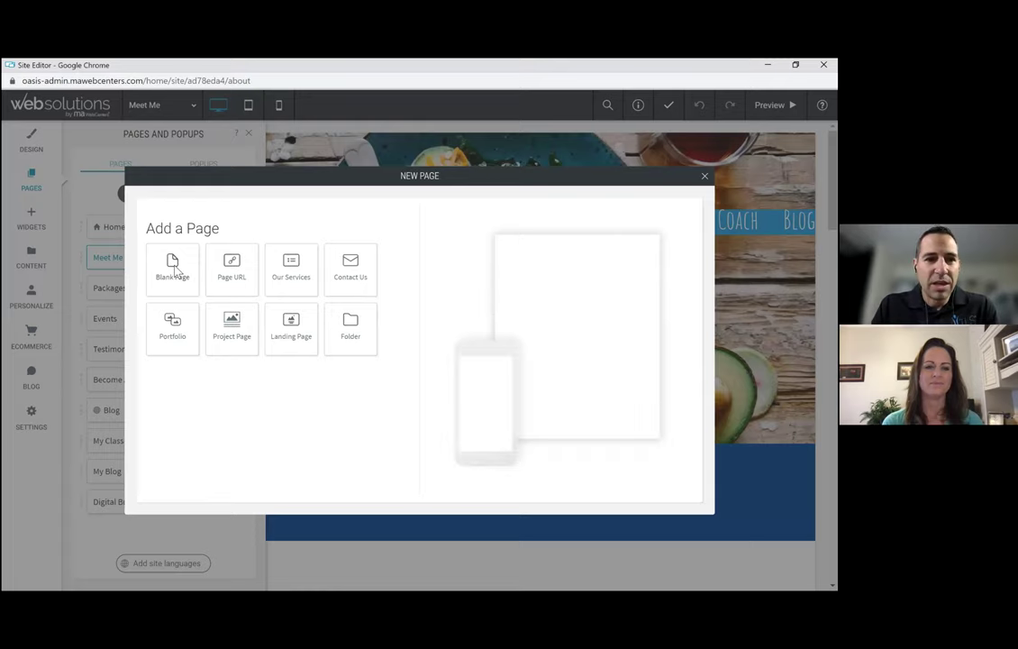
{"action": "left_click", "coordinate": [173, 267]}
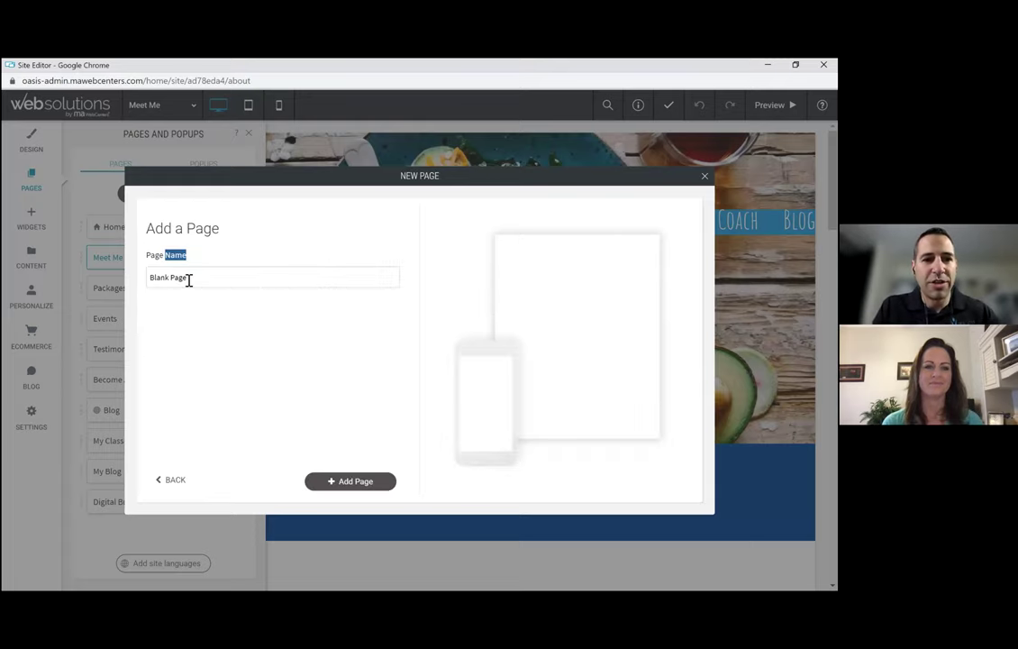
{"action": "triple_click", "coordinate": [189, 277]}
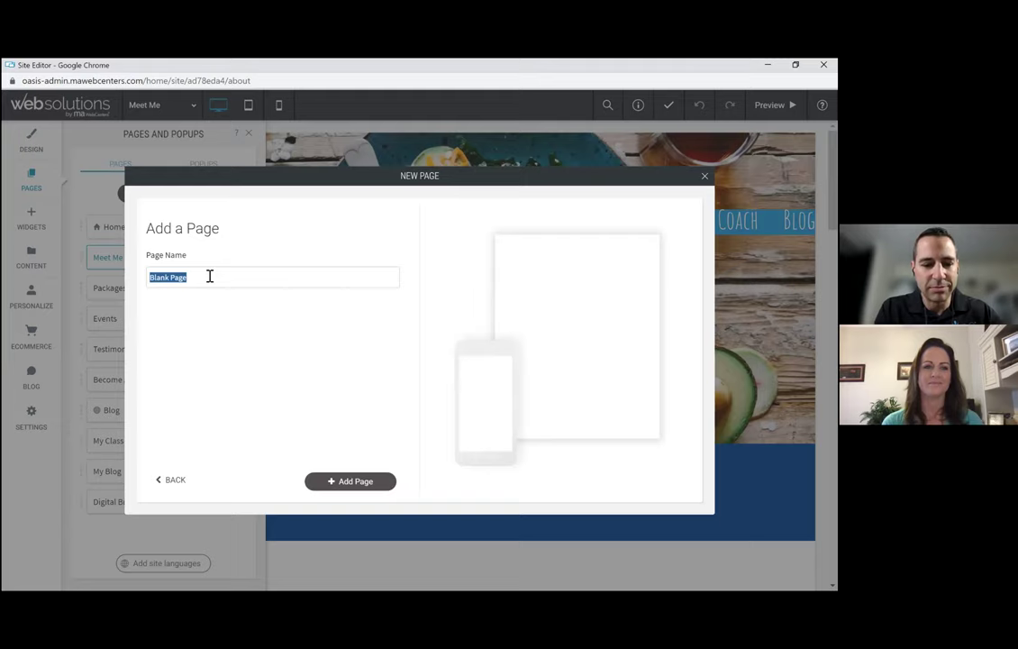
{"action": "type", "text": "Nutram"}
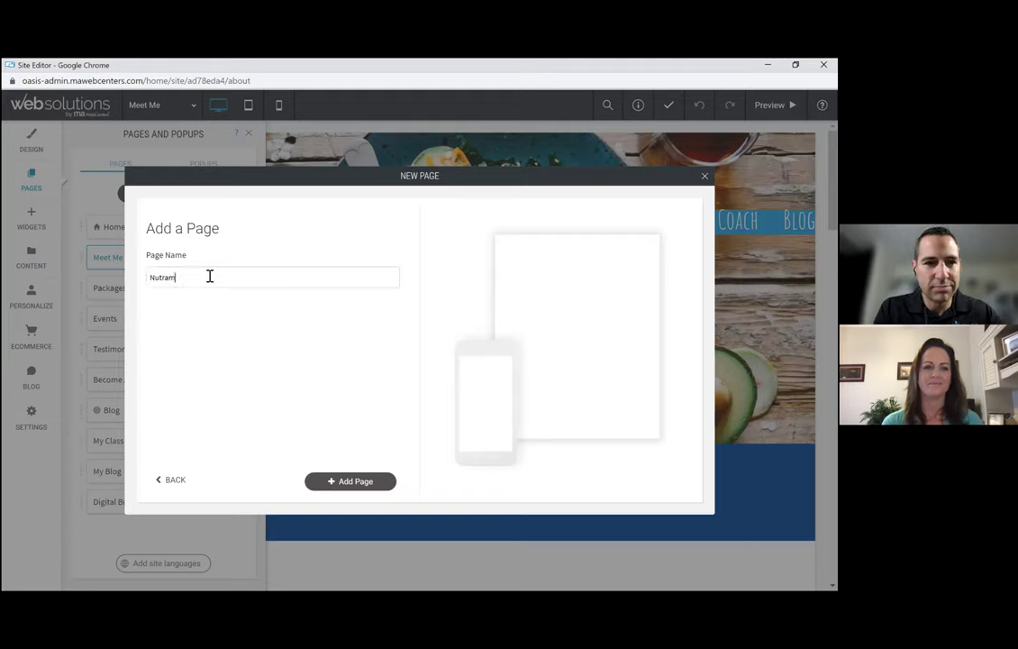
{"action": "type", "text": "etirx"}
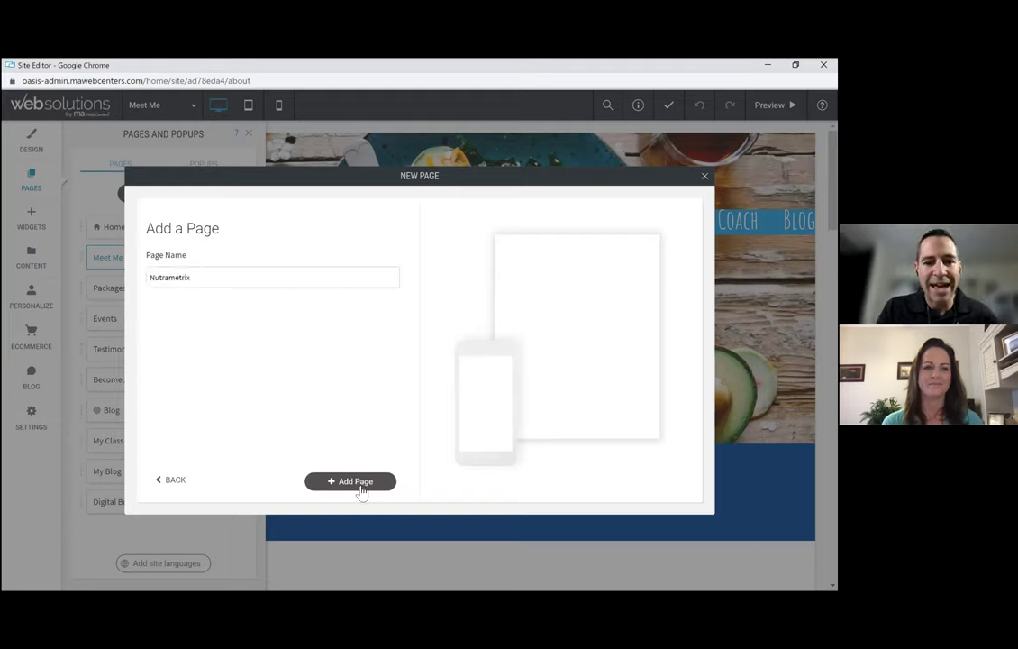
{"action": "left_click", "coordinate": [361, 486]}
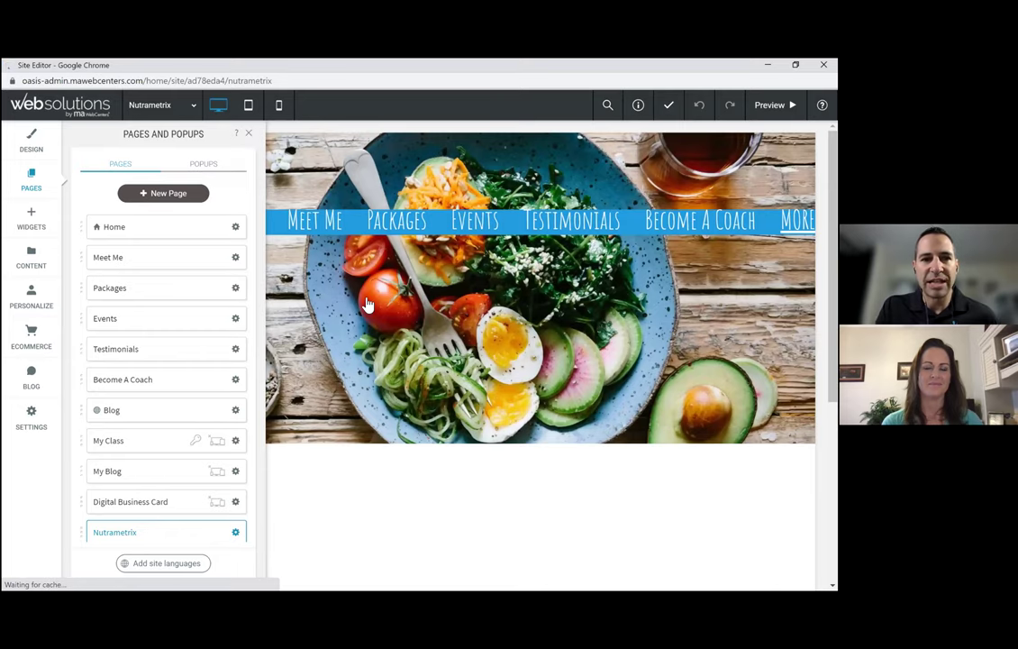
Close the Pages panel and select the empty row to enter Section Mode
{"action": "left_click", "coordinate": [368, 304]}
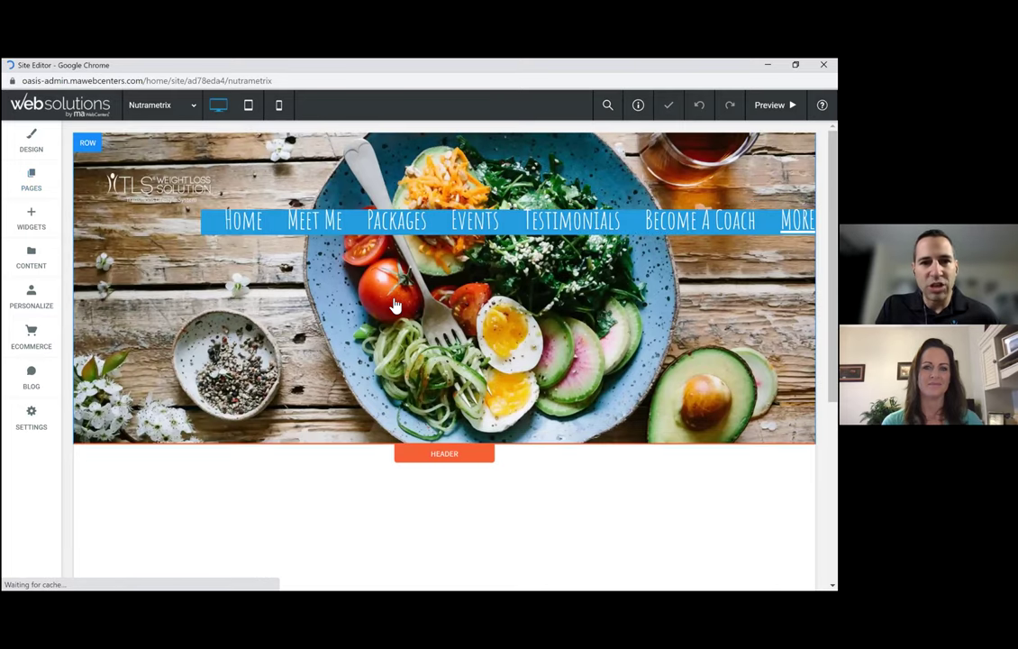
{"action": "left_click", "coordinate": [444, 452]}
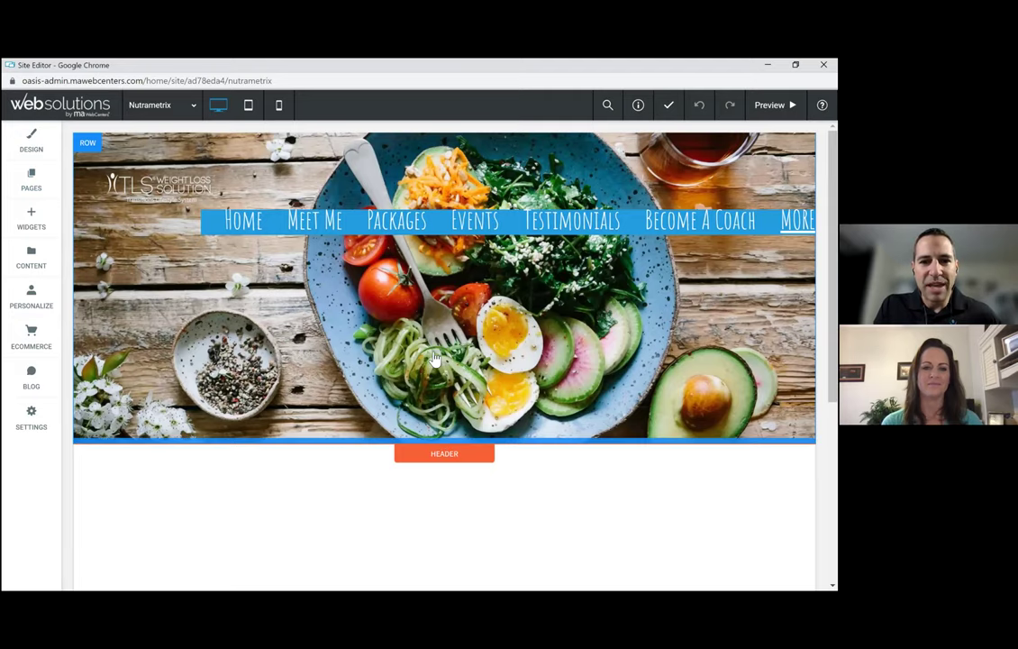
{"action": "scroll", "coordinate": [434, 360], "scroll_direction": "down", "scroll_amount": 1}
{"action": "scroll", "coordinate": [423, 396], "scroll_direction": "down", "scroll_amount": 2}
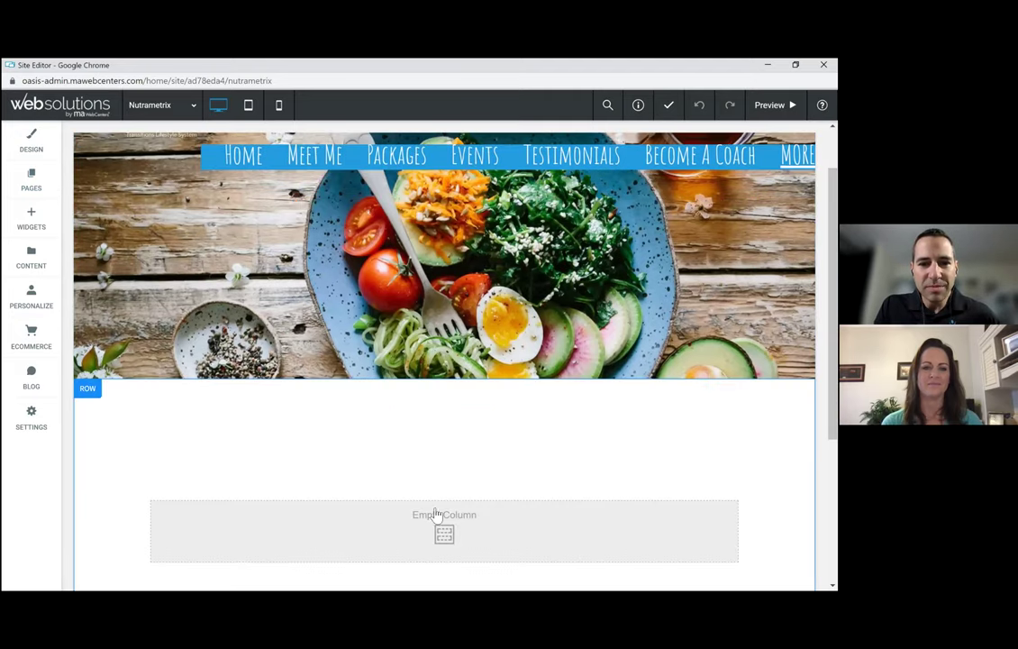
{"action": "scroll", "coordinate": [434, 514], "scroll_direction": "down", "scroll_amount": 2}
{"action": "mouse_move", "coordinate": [445, 567]}
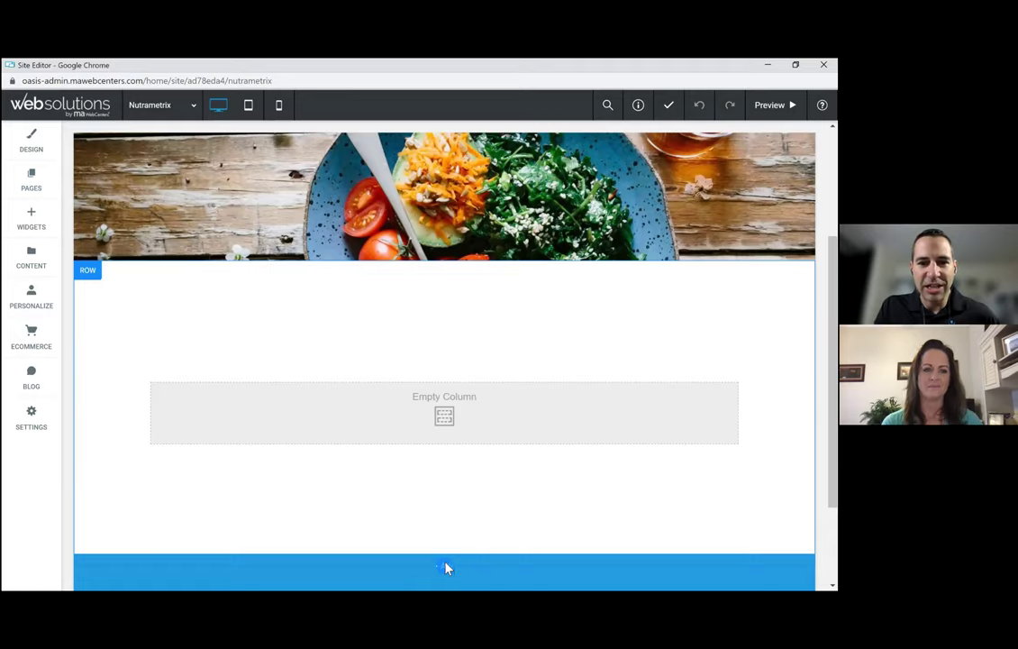
{"action": "left_click", "coordinate": [406, 391]}
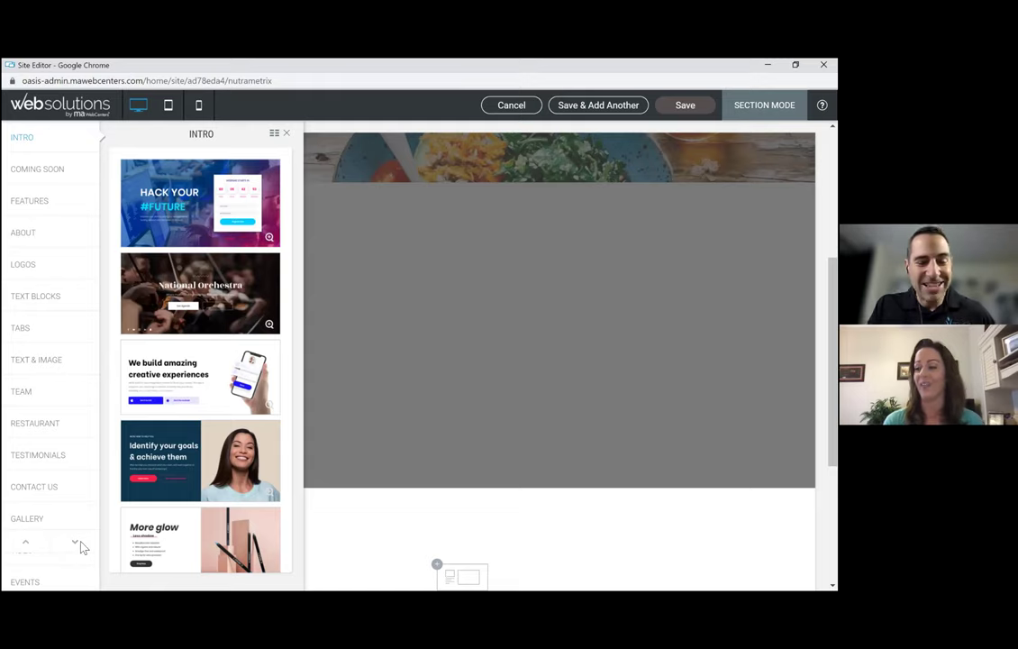
Scroll the template categories to the bottom and choose UFO
{"action": "left_click", "coordinate": [78, 547]}
{"action": "left_click", "coordinate": [76, 547]}
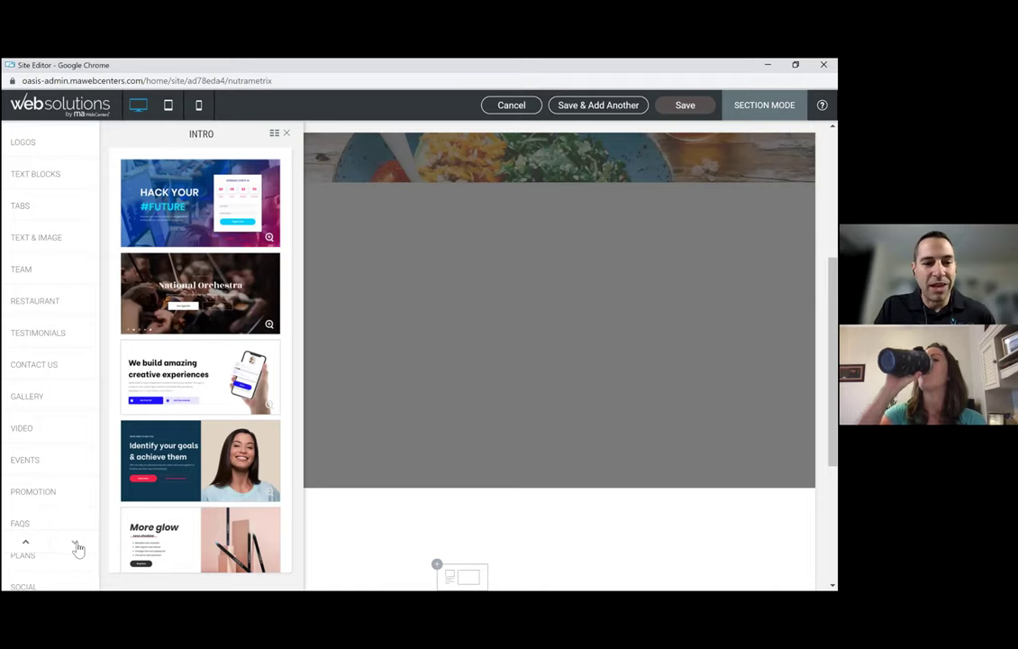
{"action": "left_click", "coordinate": [77, 547]}
{"action": "left_click", "coordinate": [78, 547]}
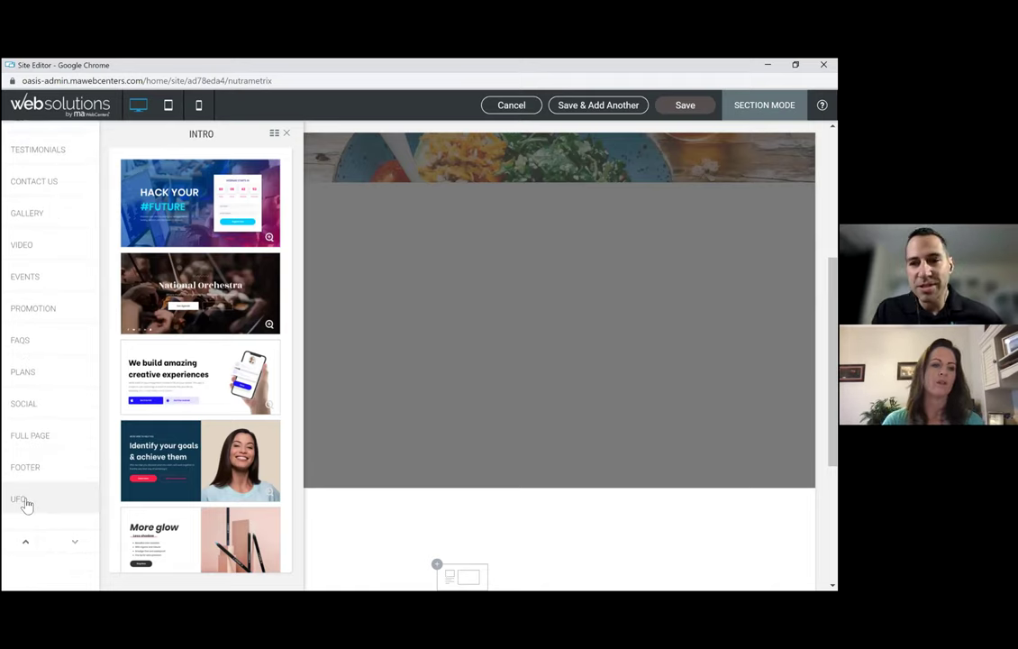
{"action": "left_click", "coordinate": [19, 499]}
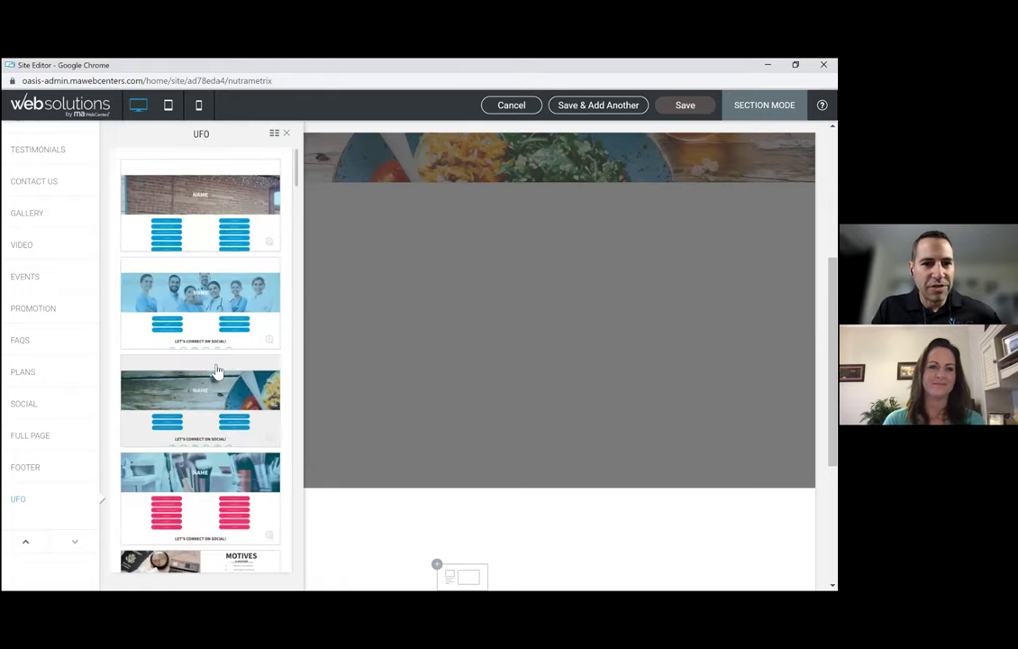
{"action": "scroll", "coordinate": [208, 310], "scroll_direction": "down", "scroll_amount": 1}
{"action": "scroll", "coordinate": [207, 311], "scroll_direction": "down", "scroll_amount": 3}
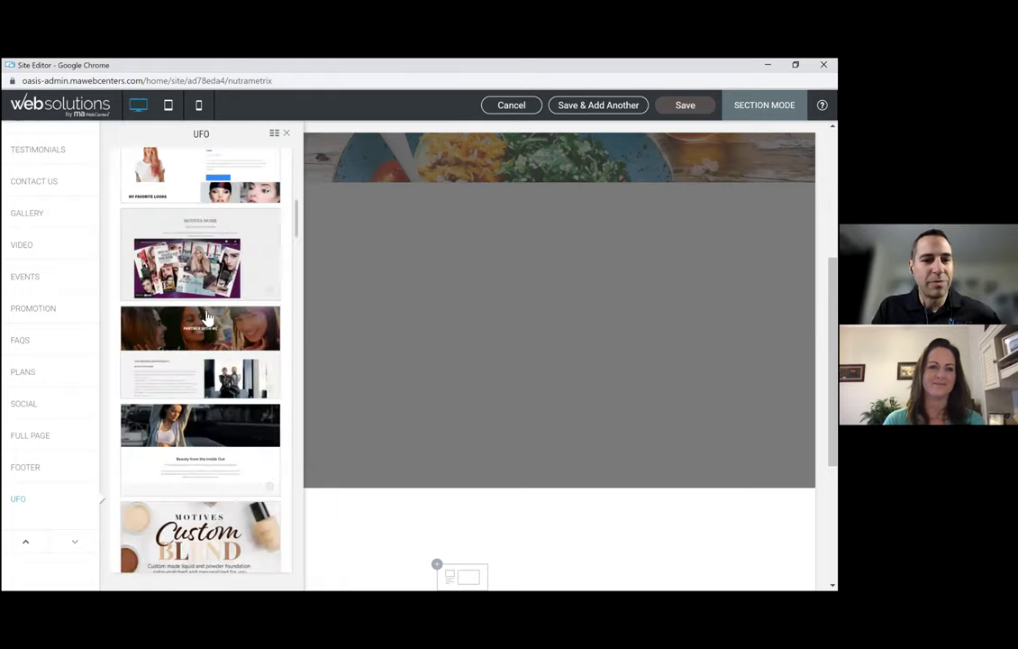
{"action": "scroll", "coordinate": [211, 280], "scroll_direction": "down", "scroll_amount": 3}
{"action": "scroll", "coordinate": [217, 265], "scroll_direction": "down", "scroll_amount": 2}
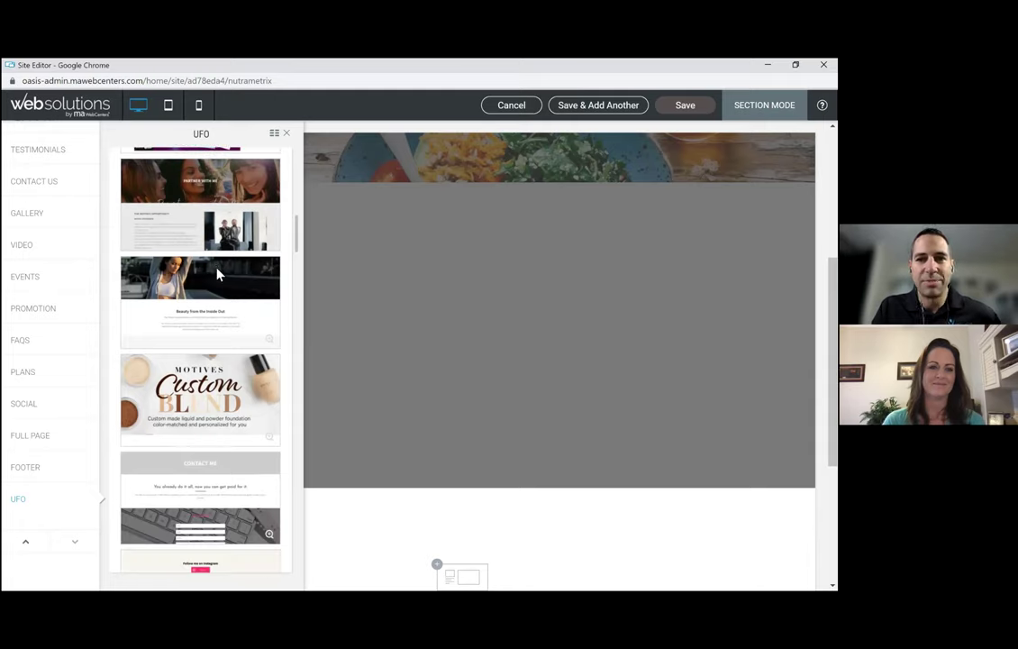
{"action": "scroll", "coordinate": [216, 275], "scroll_direction": "down", "scroll_amount": 3}
{"action": "scroll", "coordinate": [212, 320], "scroll_direction": "down", "scroll_amount": 3}
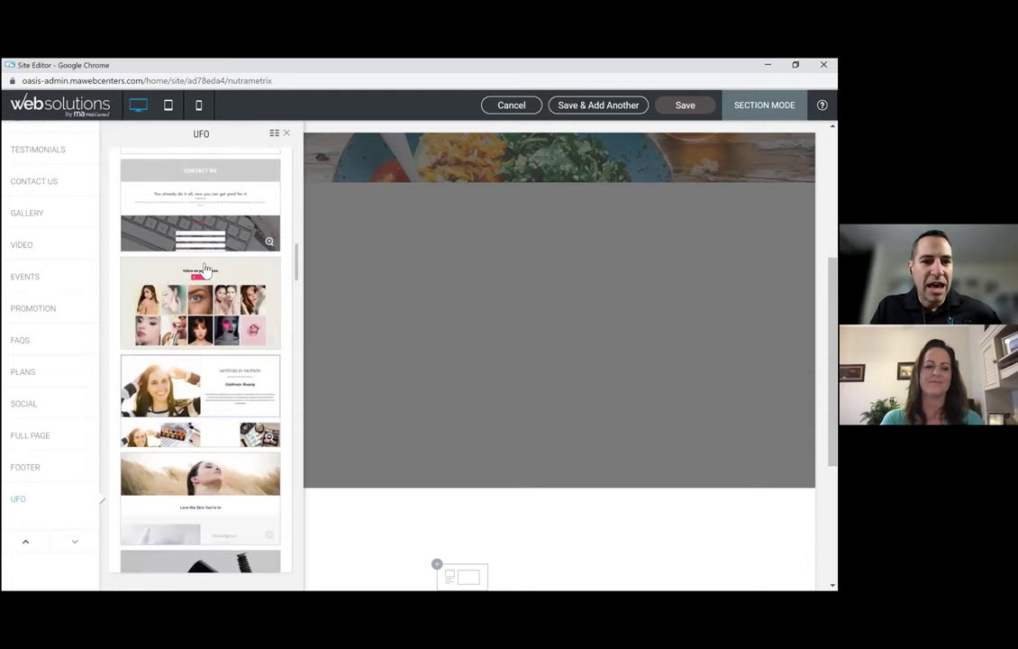
{"action": "scroll", "coordinate": [206, 268], "scroll_direction": "down", "scroll_amount": 3}
{"action": "scroll", "coordinate": [209, 306], "scroll_direction": "down", "scroll_amount": 3}
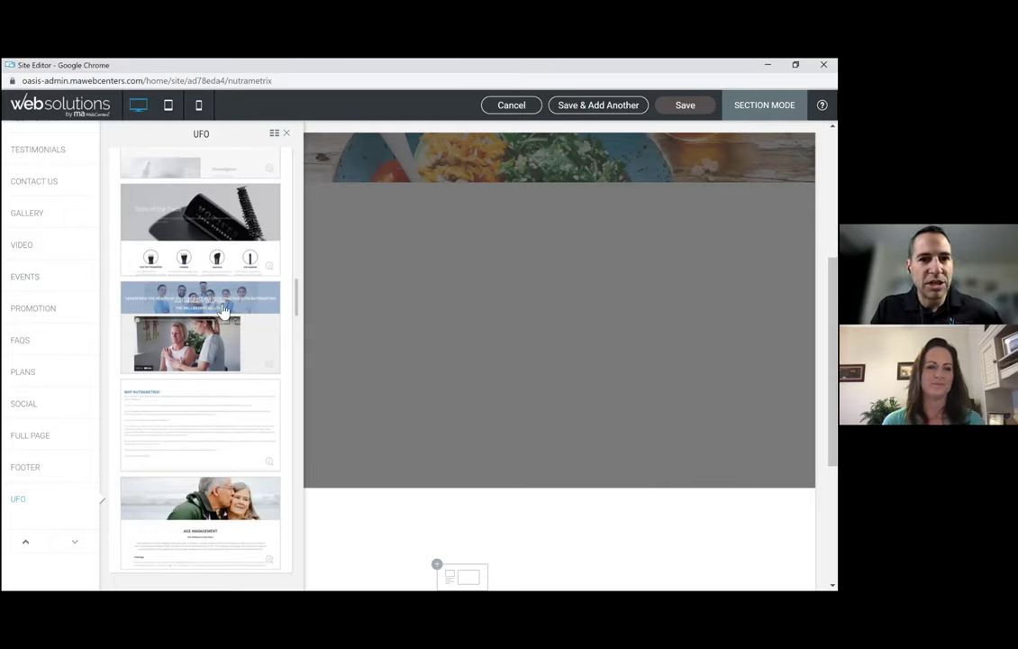
Insert the Nutrametrix team-photo UFO template into the page
{"action": "left_click", "coordinate": [224, 310]}
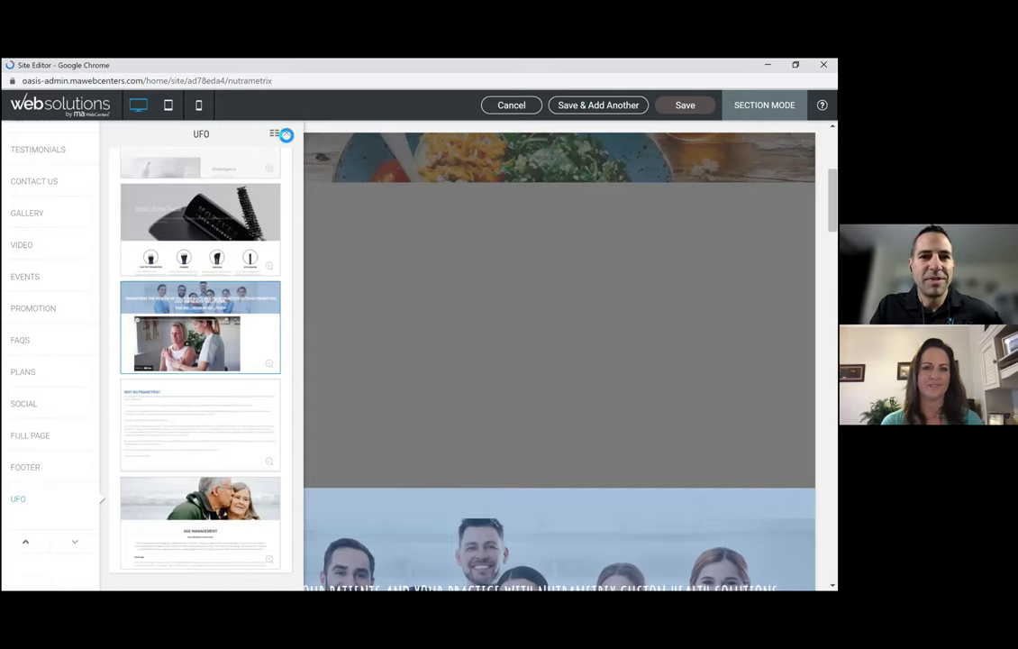
Keep the inserted section and select the blank row below the header
{"action": "left_click", "coordinate": [266, 191]}
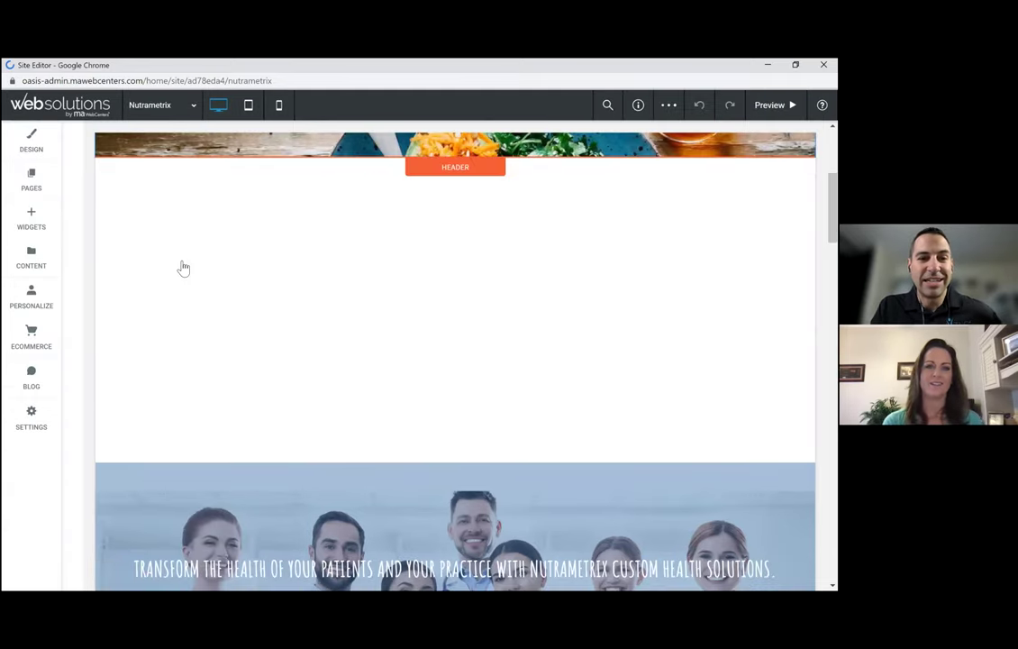
{"action": "left_click", "coordinate": [234, 261]}
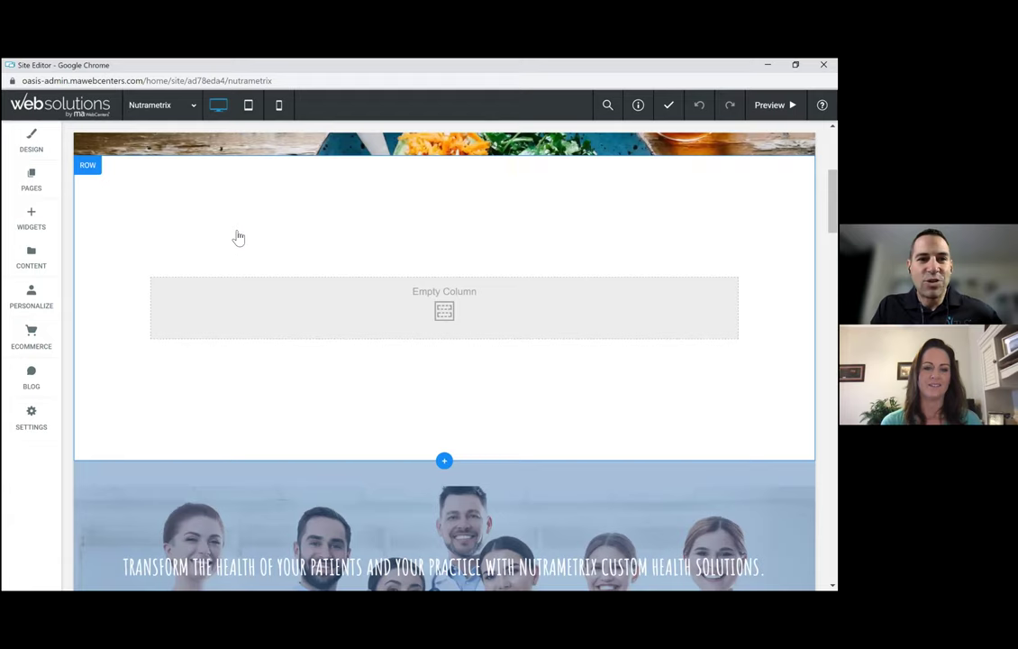
{"action": "scroll", "coordinate": [325, 221], "scroll_direction": "down", "scroll_amount": 4}
{"action": "scroll", "coordinate": [325, 221], "scroll_direction": "down", "scroll_amount": 2}
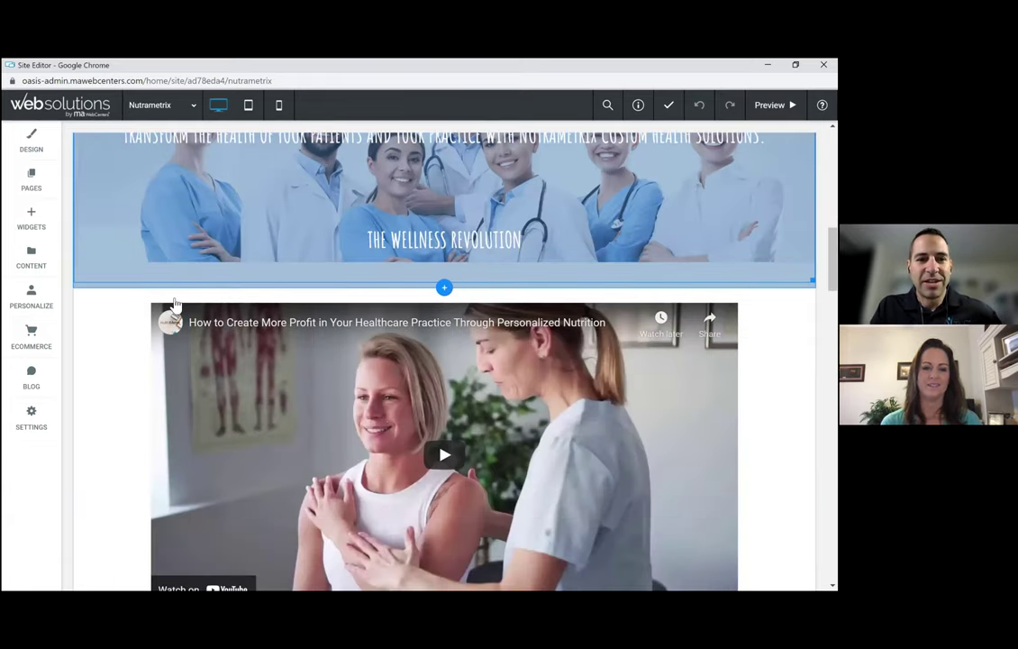
{"action": "scroll", "coordinate": [187, 311], "scroll_direction": "down", "scroll_amount": 5}
{"action": "scroll", "coordinate": [172, 279], "scroll_direction": "down", "scroll_amount": 3}
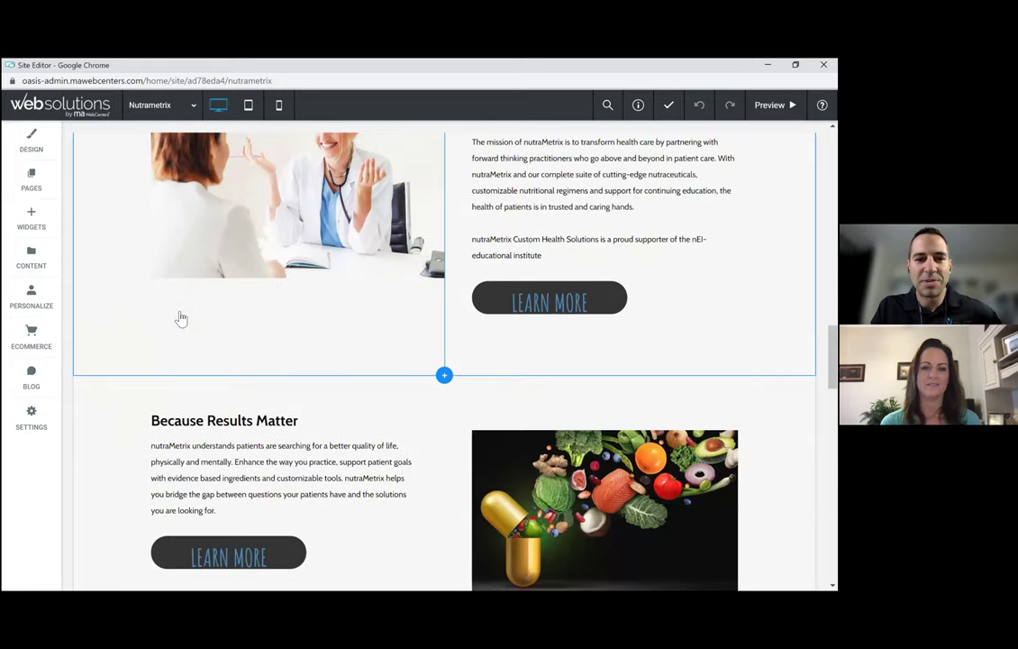
{"action": "scroll", "coordinate": [171, 279], "scroll_direction": "down", "scroll_amount": 3}
{"action": "scroll", "coordinate": [180, 352], "scroll_direction": "down", "scroll_amount": 5}
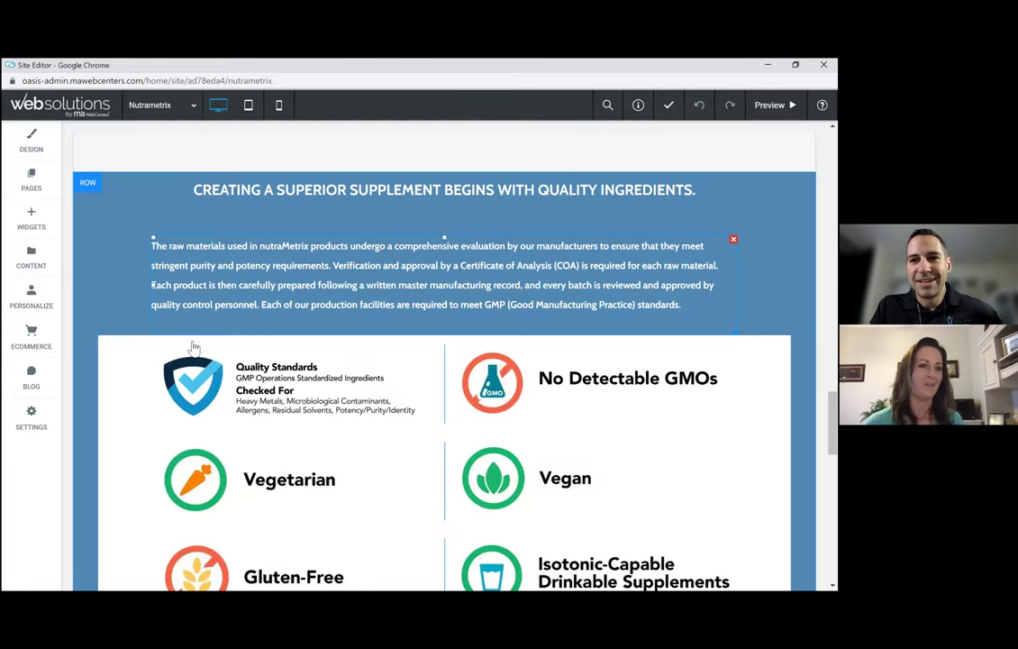
{"action": "scroll", "coordinate": [198, 344], "scroll_direction": "down", "scroll_amount": 5}
{"action": "scroll", "coordinate": [197, 345], "scroll_direction": "down", "scroll_amount": 2}
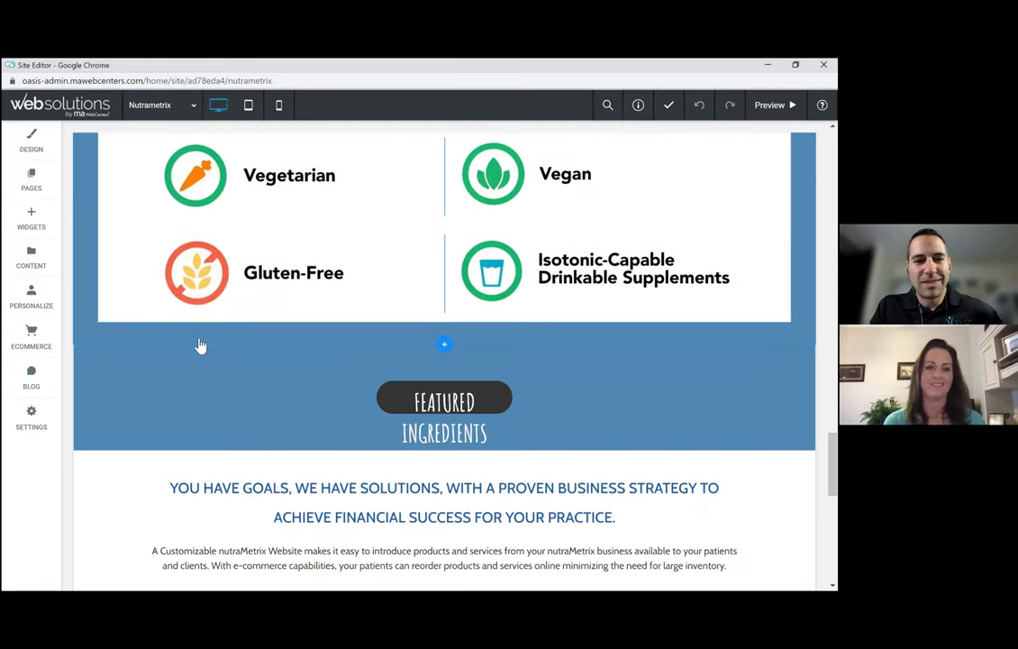
{"action": "scroll", "coordinate": [201, 345], "scroll_direction": "down", "scroll_amount": 5}
{"action": "scroll", "coordinate": [201, 347], "scroll_direction": "down", "scroll_amount": 5}
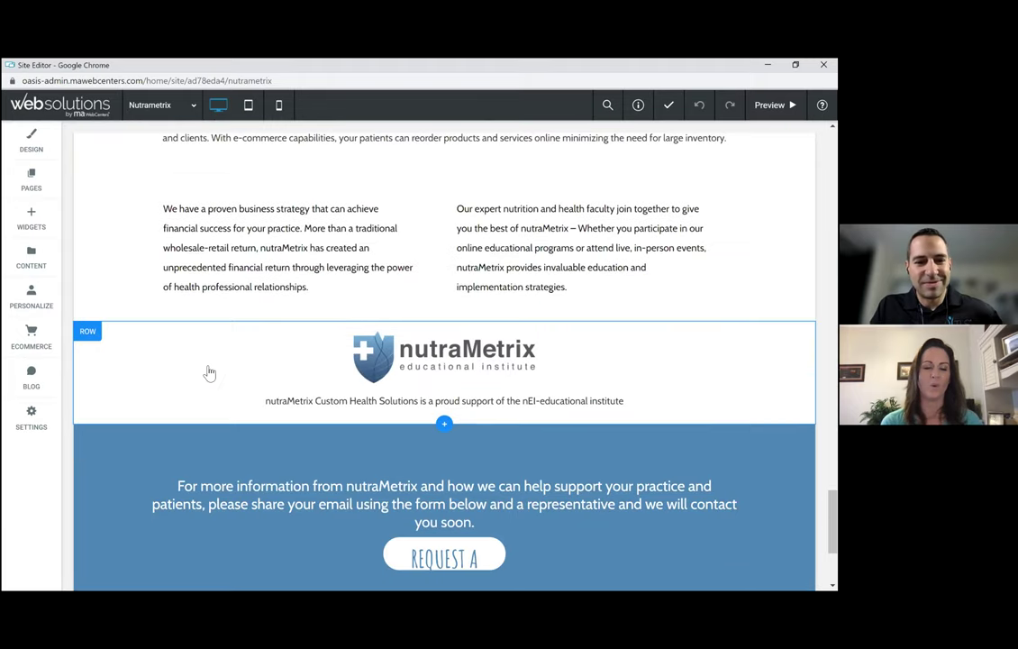
{"action": "scroll", "coordinate": [210, 372], "scroll_direction": "down", "scroll_amount": 4}
{"action": "scroll", "coordinate": [256, 369], "scroll_direction": "down", "scroll_amount": 3}
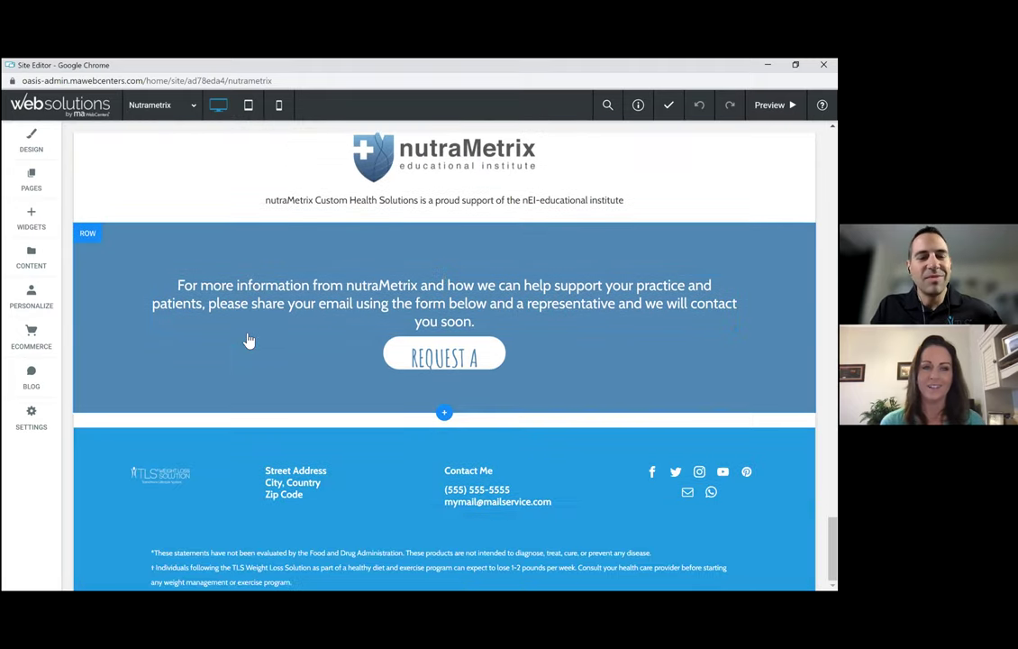
{"action": "scroll", "coordinate": [252, 334], "scroll_direction": "up", "scroll_amount": 15}
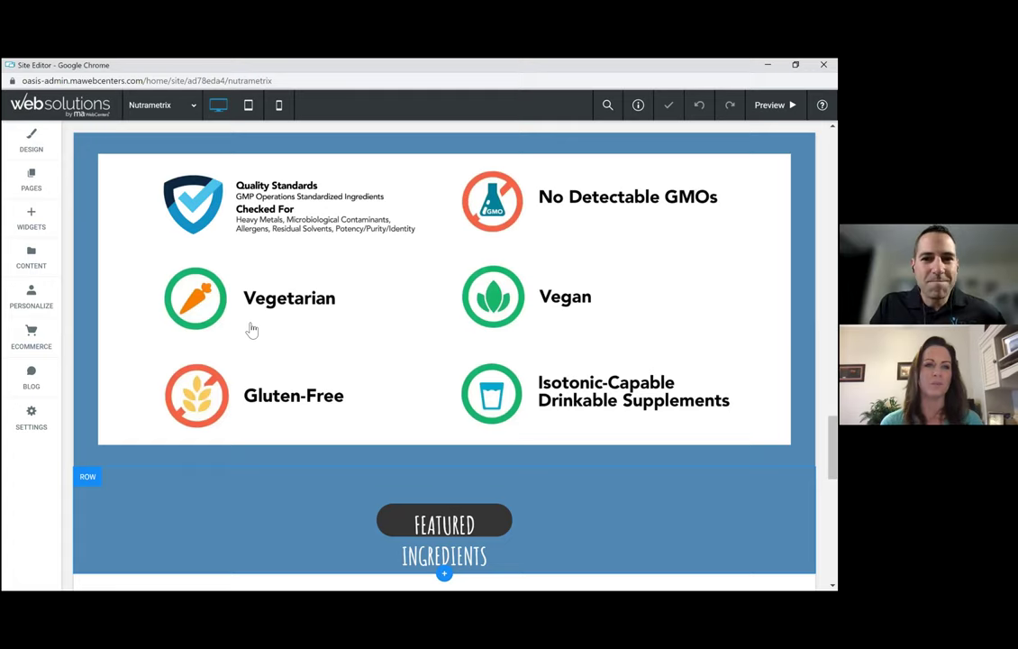
{"action": "scroll", "coordinate": [252, 334], "scroll_direction": "up", "scroll_amount": 8}
{"action": "scroll", "coordinate": [256, 331], "scroll_direction": "up", "scroll_amount": 10}
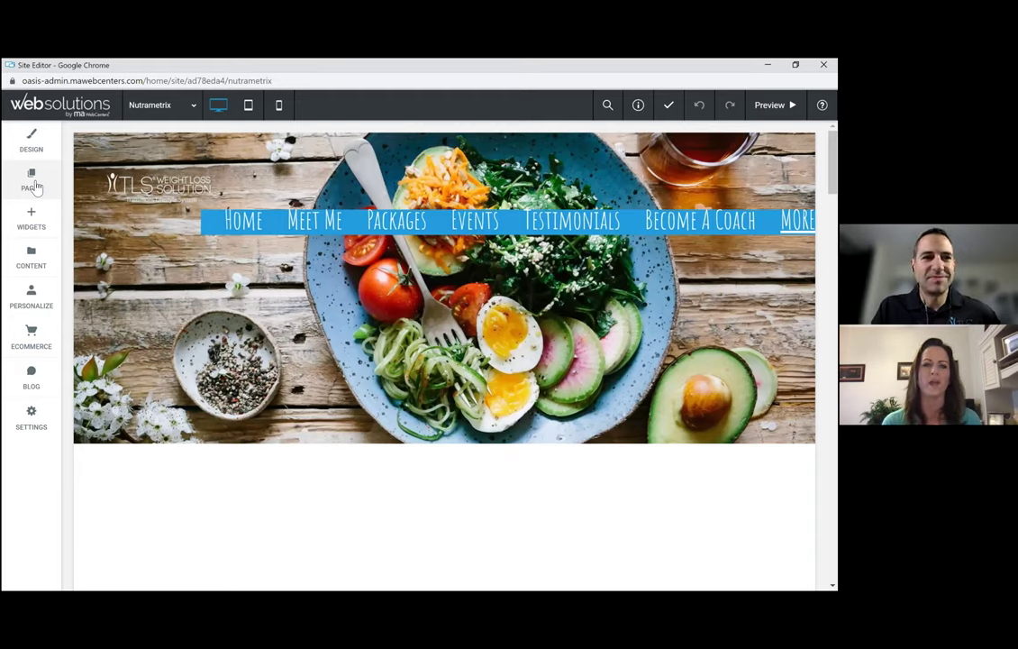
{"action": "left_click", "coordinate": [33, 180]}
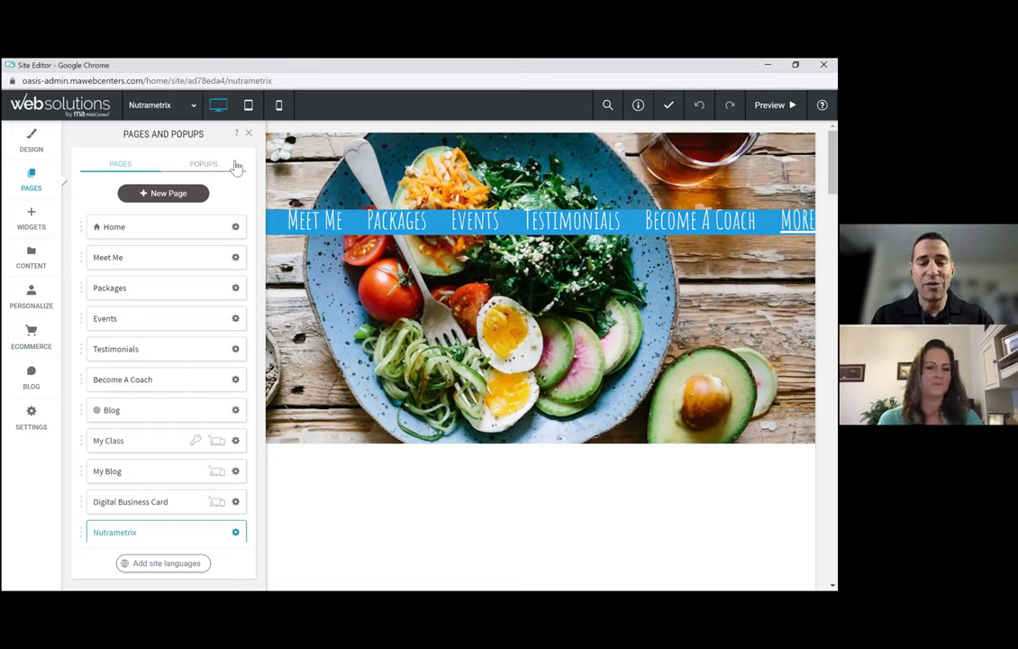
Open the Digital Business Card page and switch to mobile view
{"action": "left_click", "coordinate": [184, 505]}
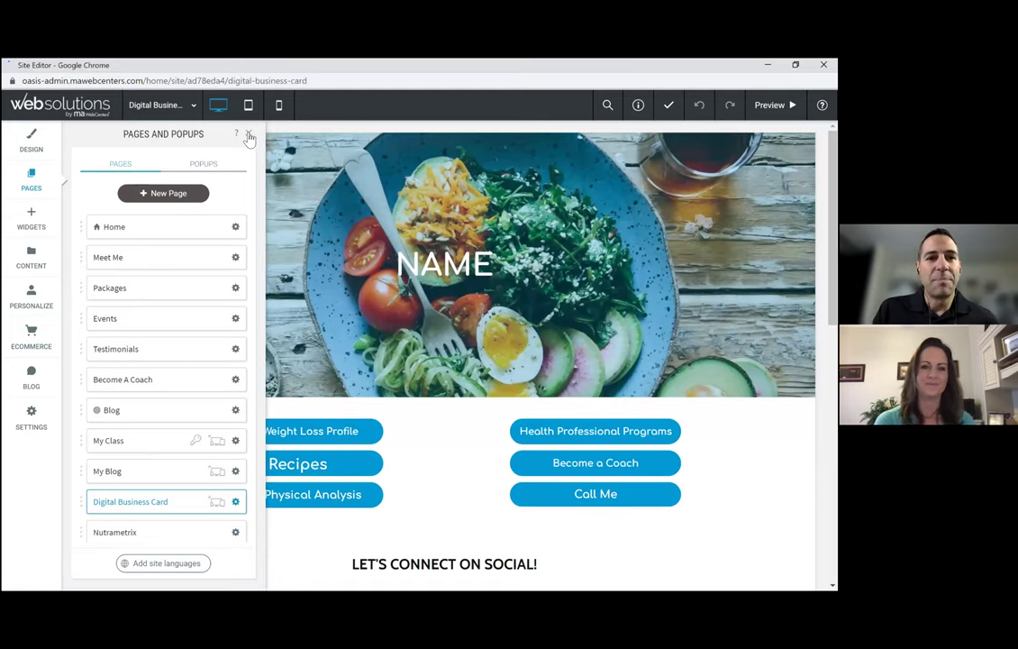
{"action": "key", "text": "Escape"}
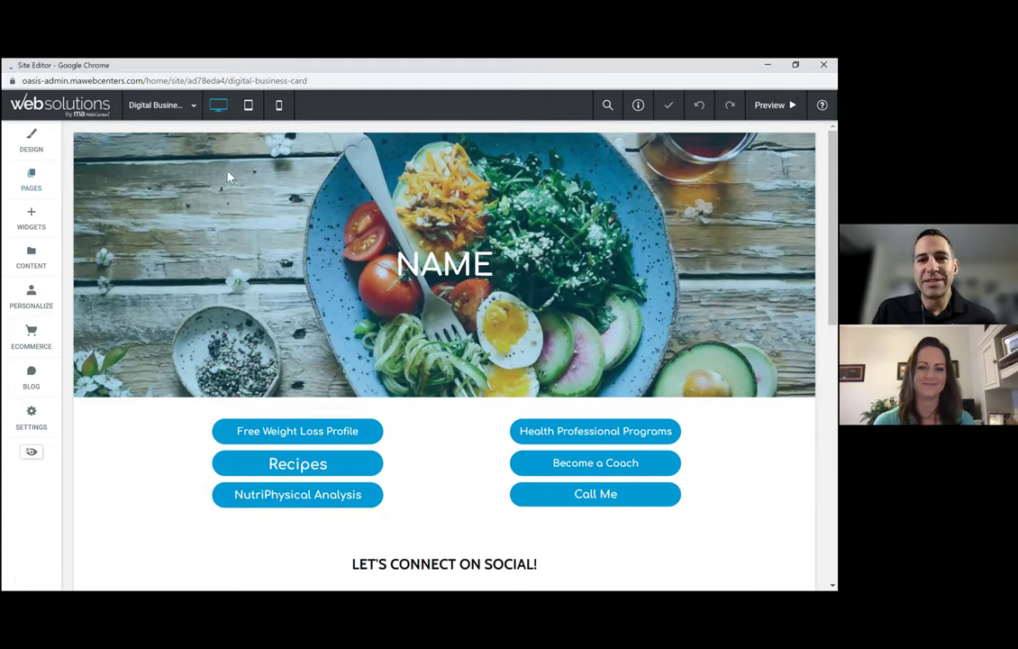
{"action": "left_click", "coordinate": [279, 106]}
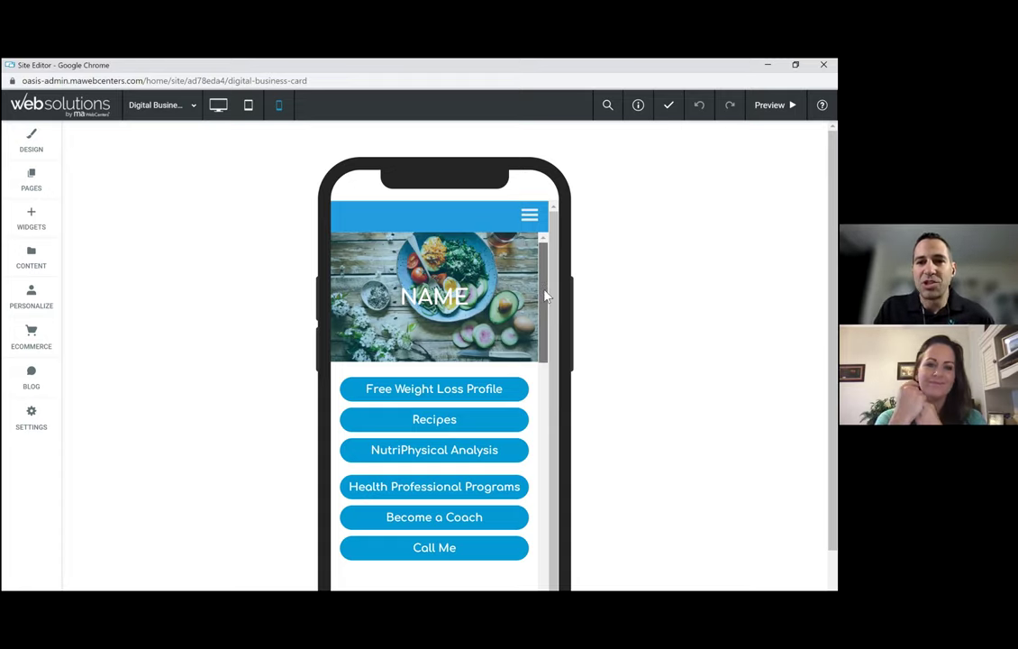
{"action": "left_click_drag", "start_coordinate": [544, 288], "coordinate": [547, 335]}
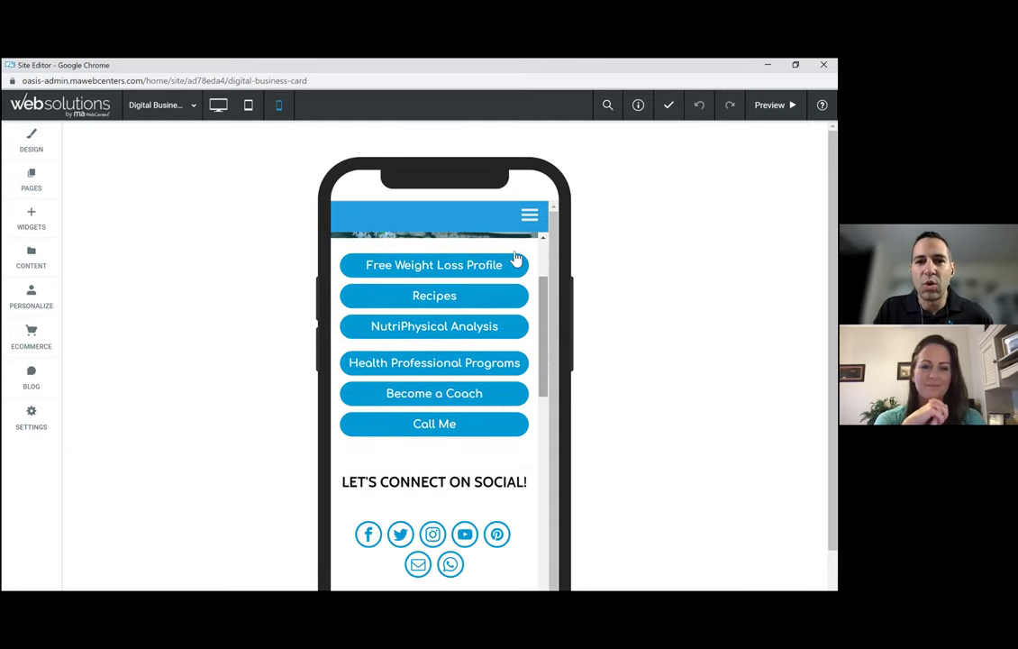
{"action": "left_click", "coordinate": [470, 267]}
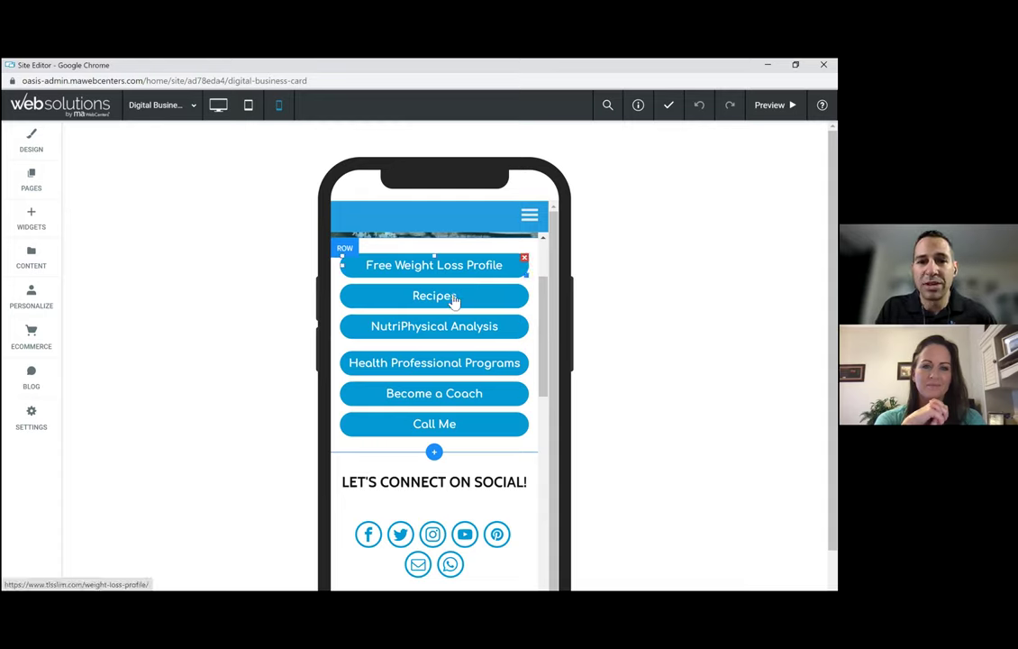
{"action": "left_click", "coordinate": [453, 299]}
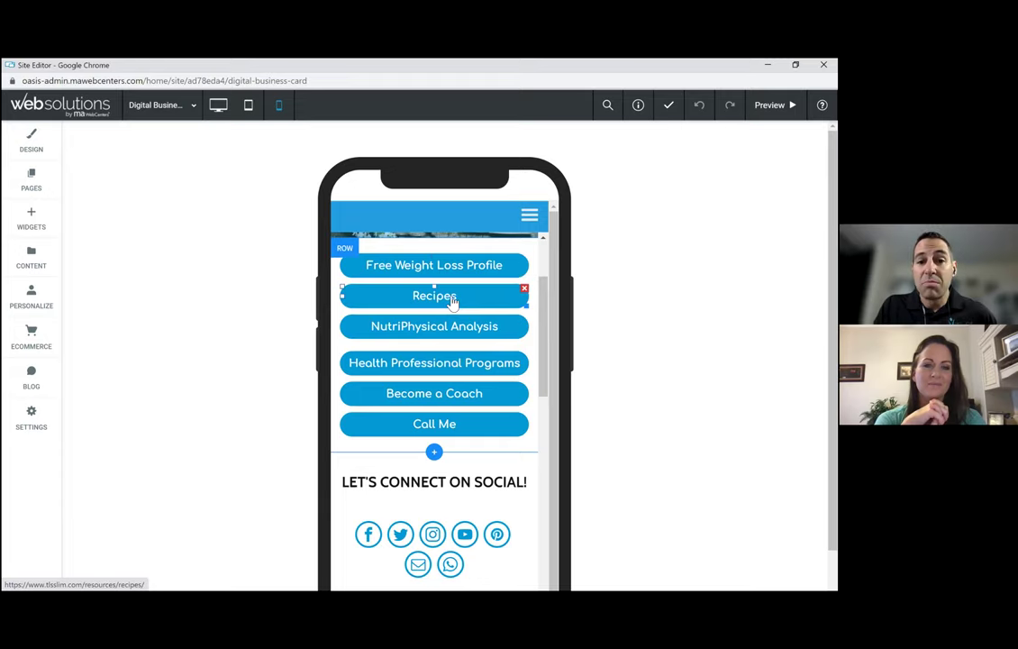
{"action": "left_click", "coordinate": [491, 368]}
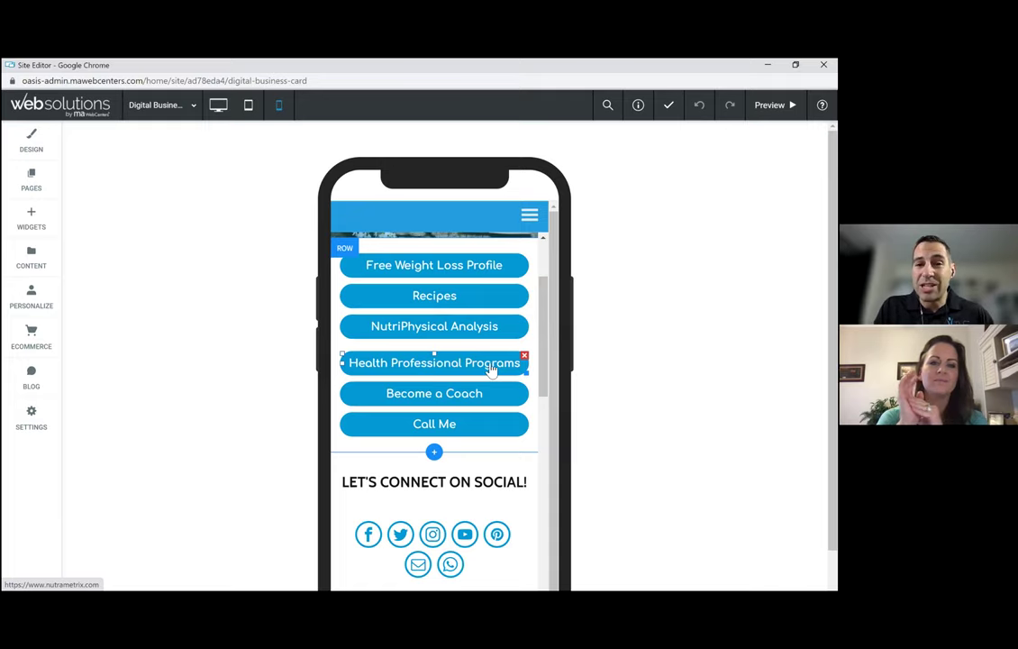
{"action": "left_click", "coordinate": [543, 322]}
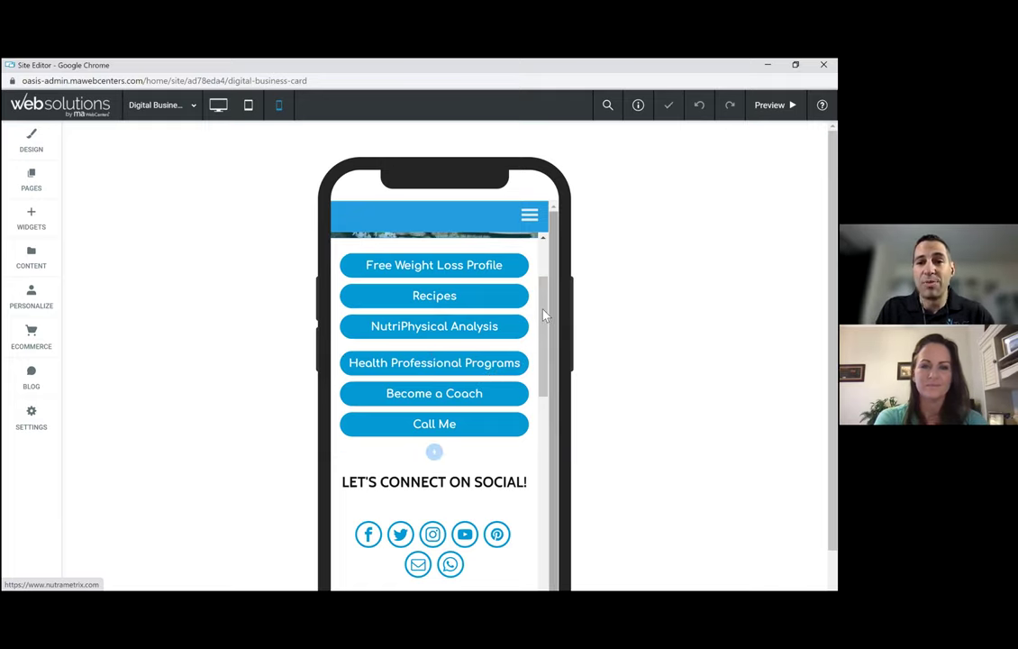
{"action": "scroll", "coordinate": [476, 298], "scroll_direction": "down", "scroll_amount": 3}
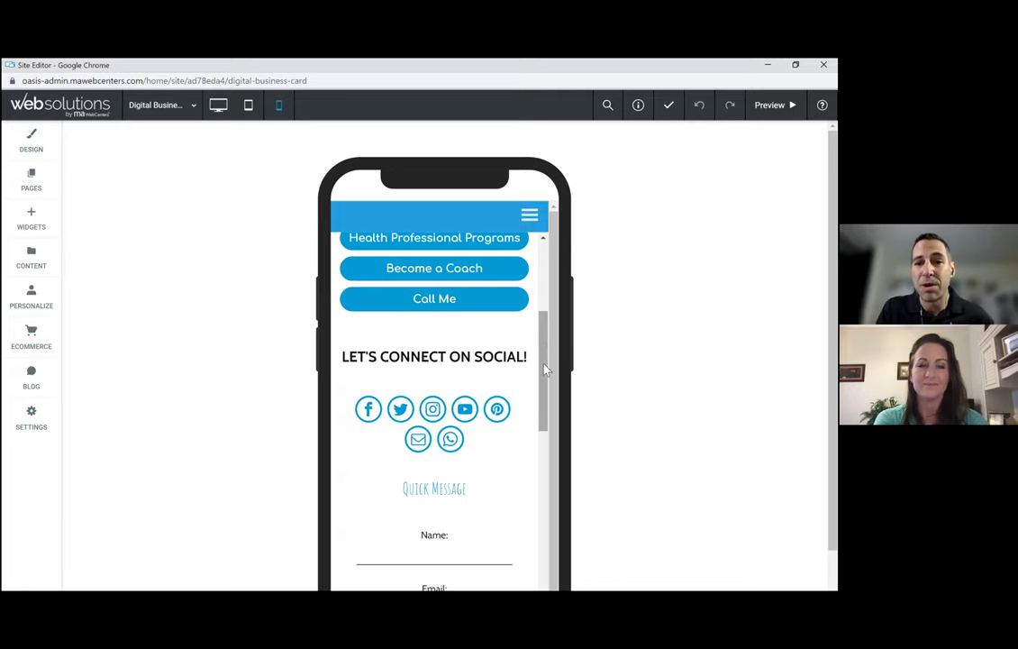
{"action": "scroll", "coordinate": [544, 367], "scroll_direction": "down", "scroll_amount": 1}
{"action": "scroll", "coordinate": [544, 374], "scroll_direction": "down", "scroll_amount": 1}
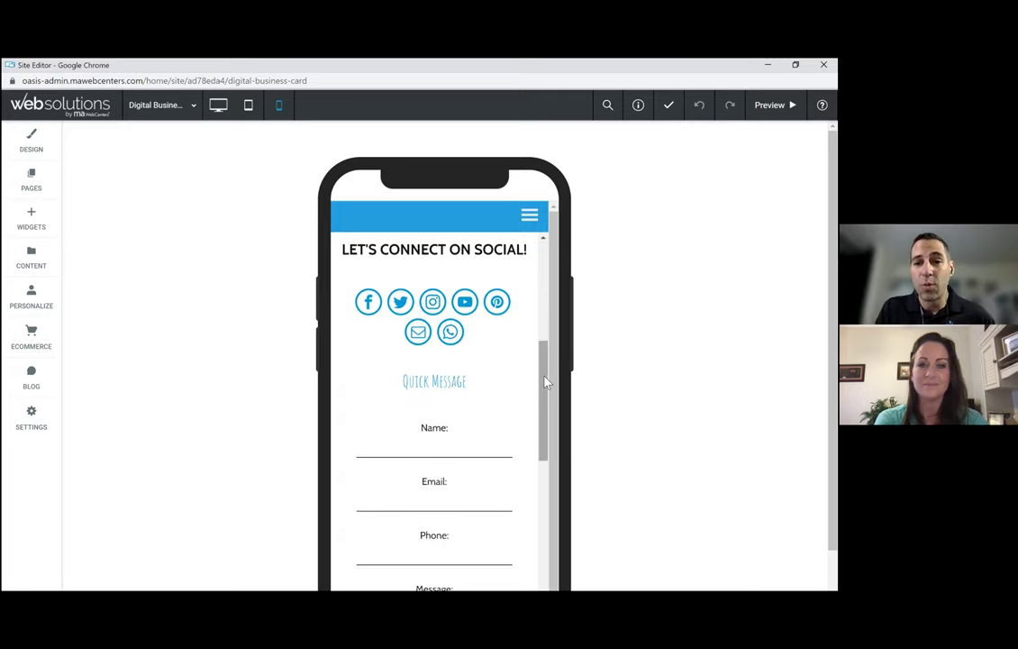
{"action": "scroll", "coordinate": [550, 343], "scroll_direction": "up", "scroll_amount": 2}
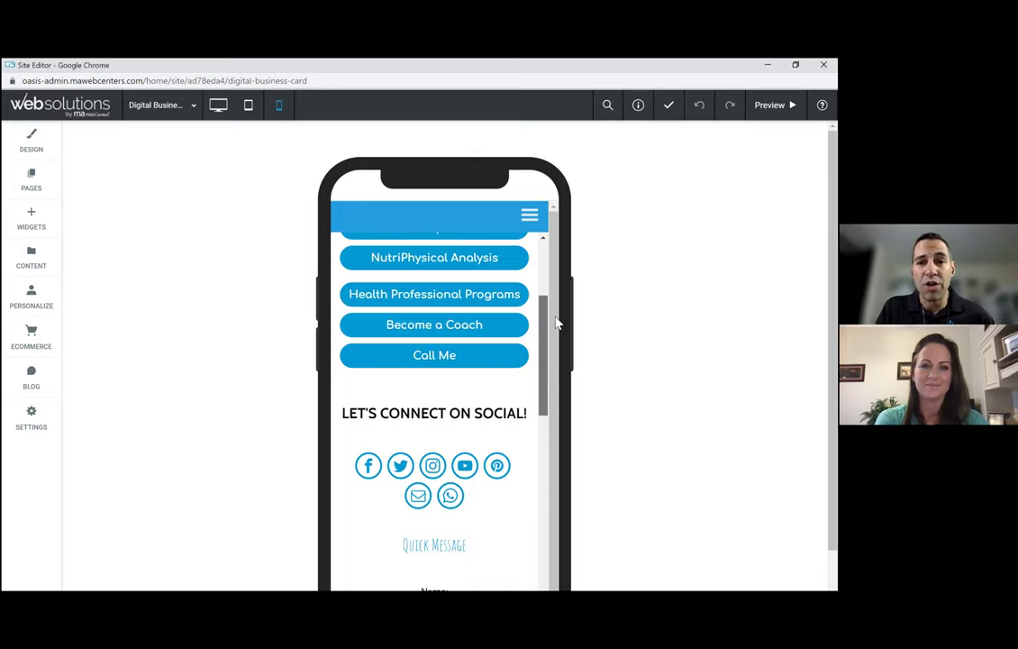
{"action": "scroll", "coordinate": [494, 283], "scroll_direction": "up", "scroll_amount": 1}
{"action": "scroll", "coordinate": [464, 279], "scroll_direction": "up", "scroll_amount": 1}
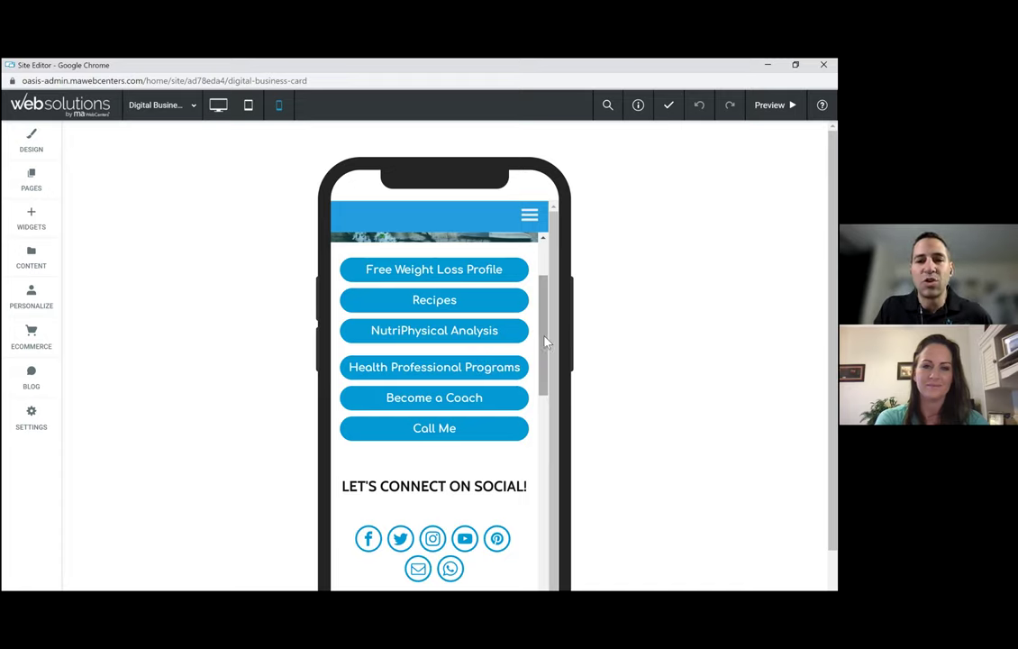
{"action": "mouse_move", "coordinate": [542, 360]}
{"action": "left_mouse_down"}
{"action": "mouse_move", "coordinate": [550, 511]}
{"action": "mouse_move", "coordinate": [552, 495]}
{"action": "left_mouse_up"}
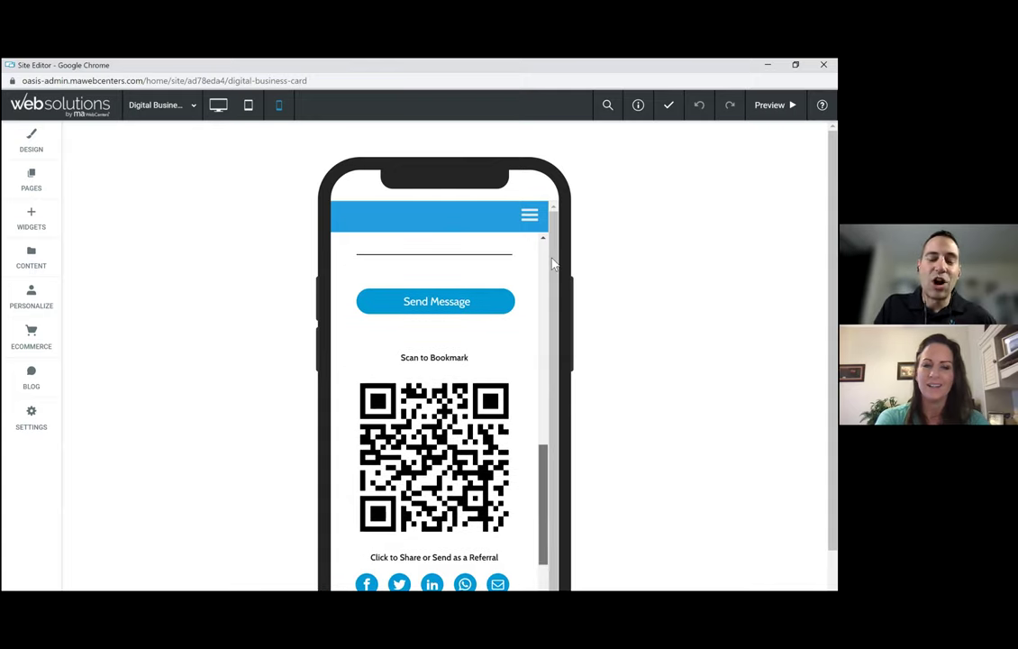
{"action": "left_click_drag", "start_coordinate": [553, 495], "coordinate": [553, 264]}
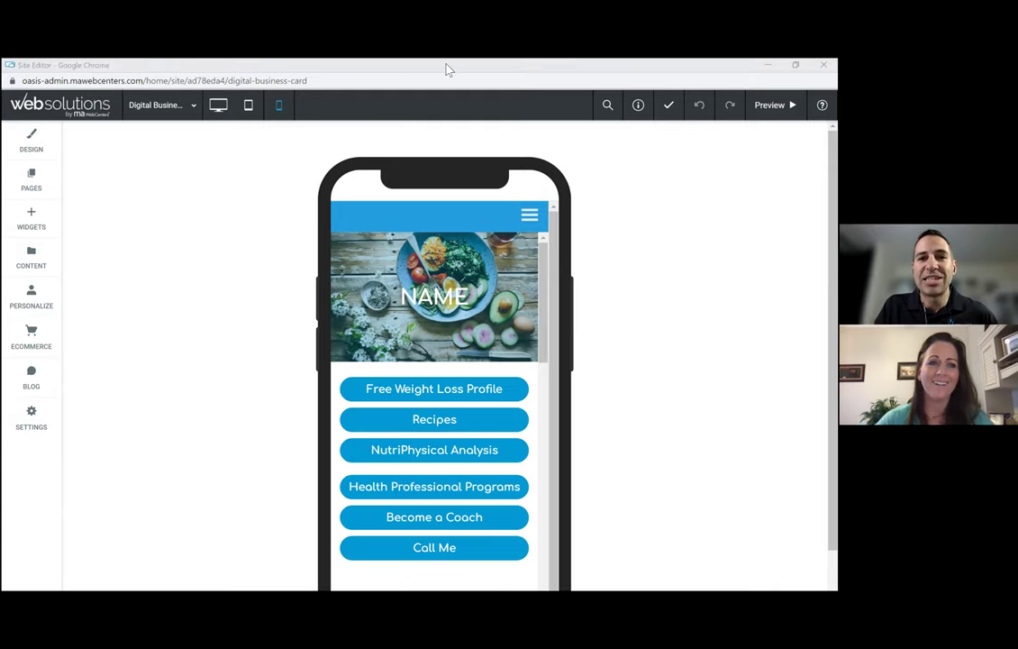
Bring up the Chrome window and show the explorema.com Digital Marketing Suite welcome page
{"action": "key", "text": "alt+Tab"}
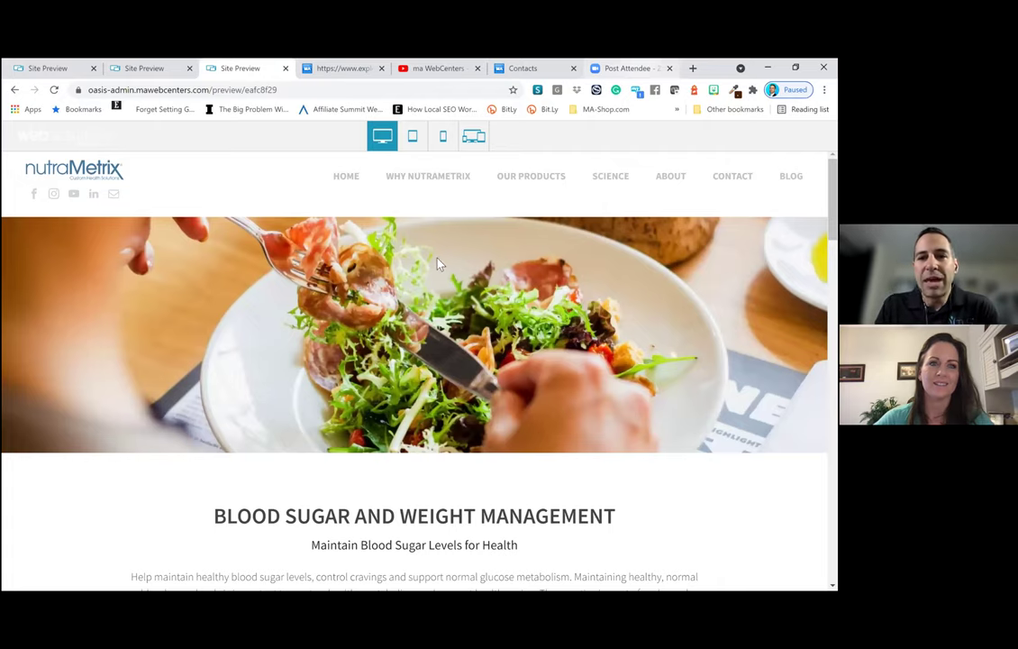
{"action": "key", "text": "ctrl+Tab"}
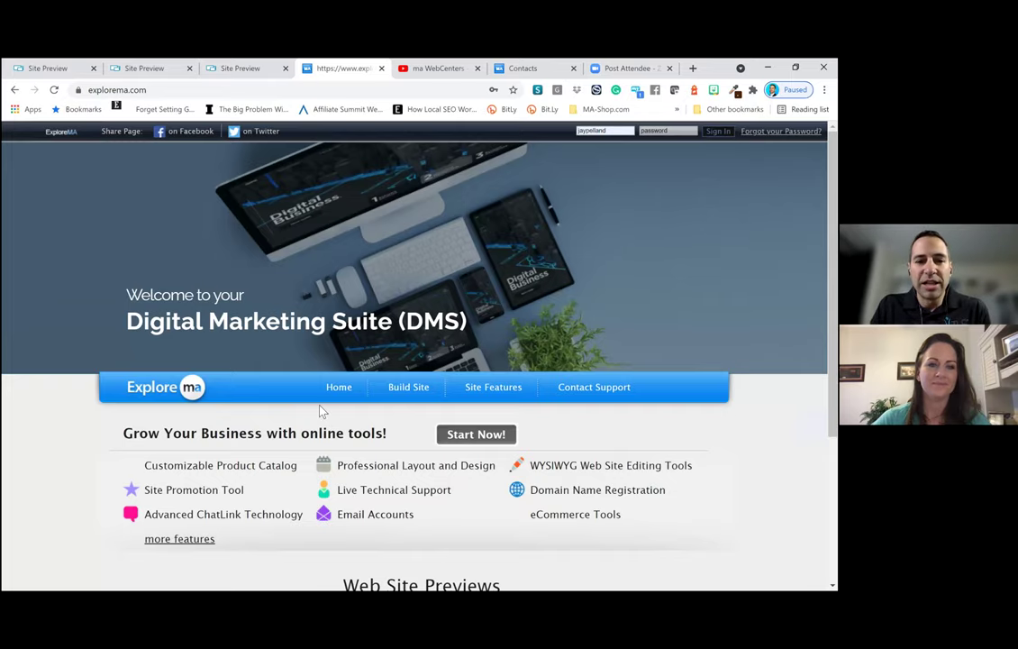
{"action": "scroll", "coordinate": [486, 297], "scroll_direction": "down", "scroll_amount": 2}
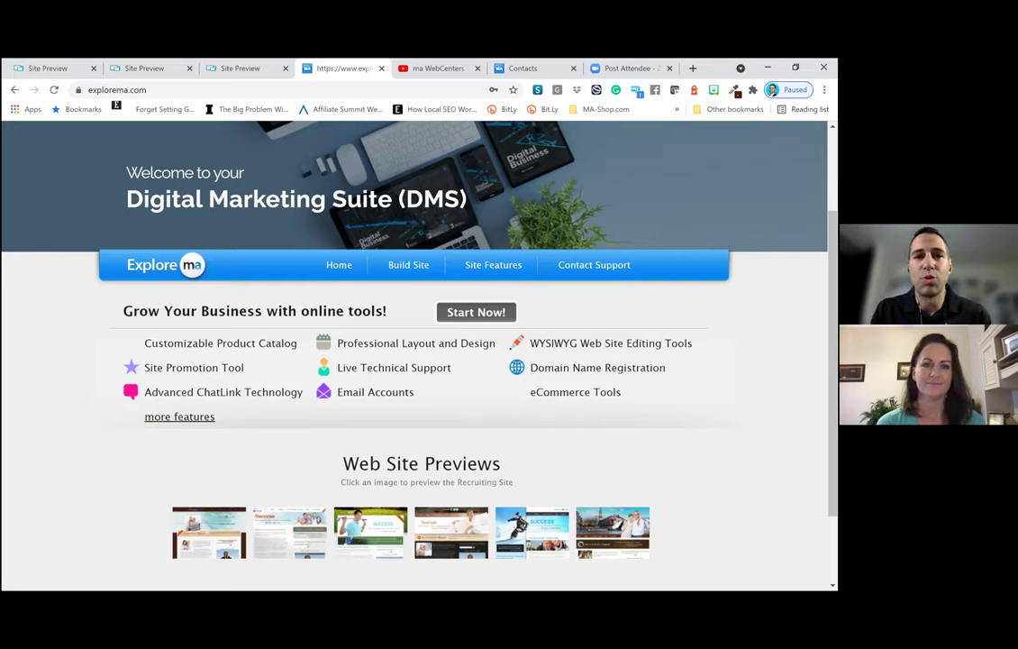
Show the ma WebCenters YouTube Playlists page, led by the DMS Oasis Tutorials playlist
{"action": "left_click", "coordinate": [432, 68]}
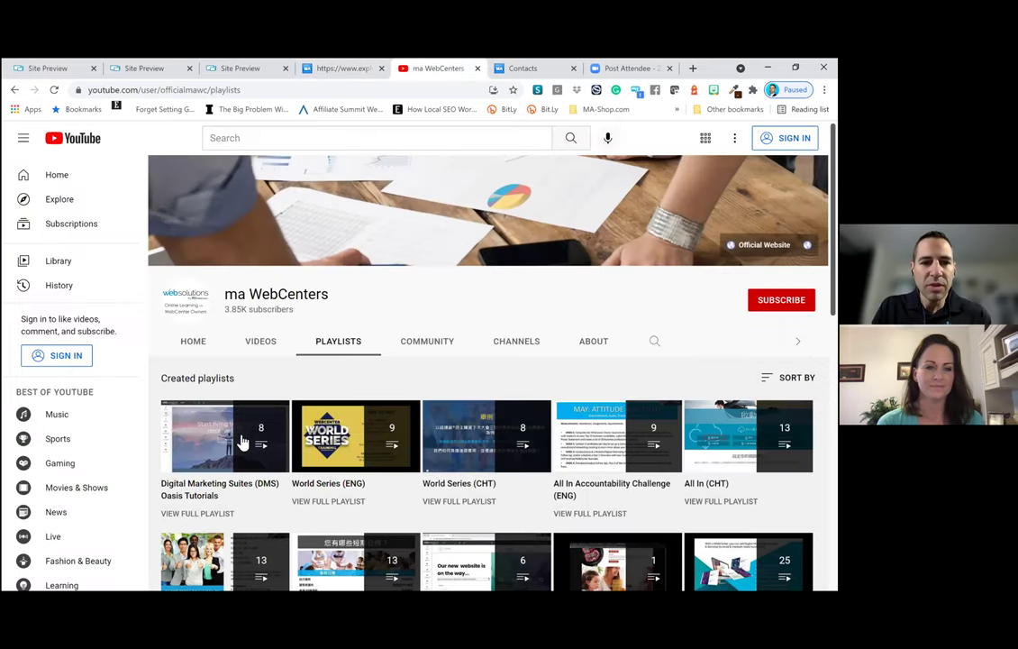
{"action": "scroll", "coordinate": [171, 387], "scroll_direction": "down", "scroll_amount": 1}
{"action": "scroll", "coordinate": [176, 431], "scroll_direction": "down", "scroll_amount": 1}
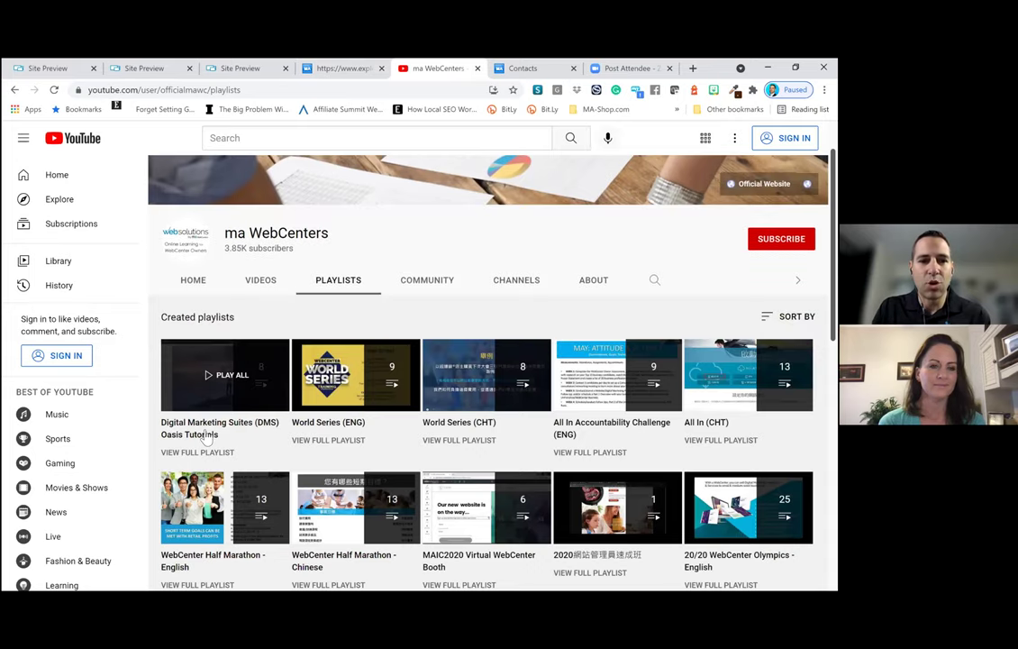